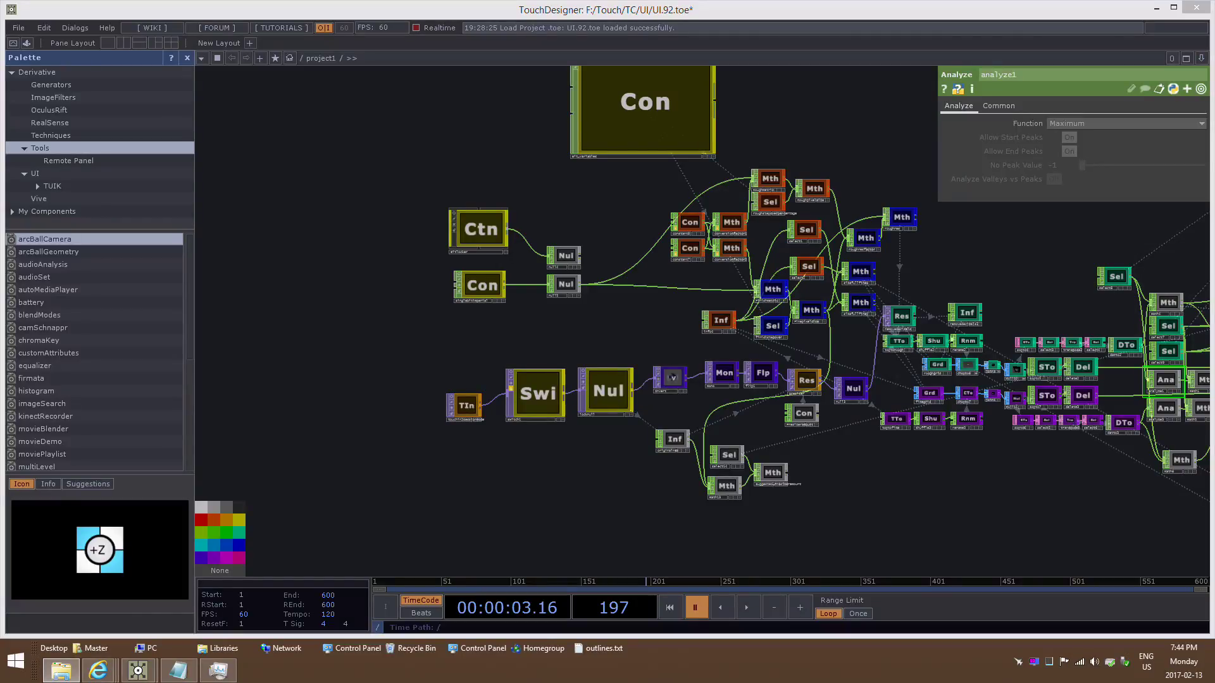
- Look over the whole project1 network, from the texture input chain to the Geo and output nodes
scroll(373, 506, "down", 5)
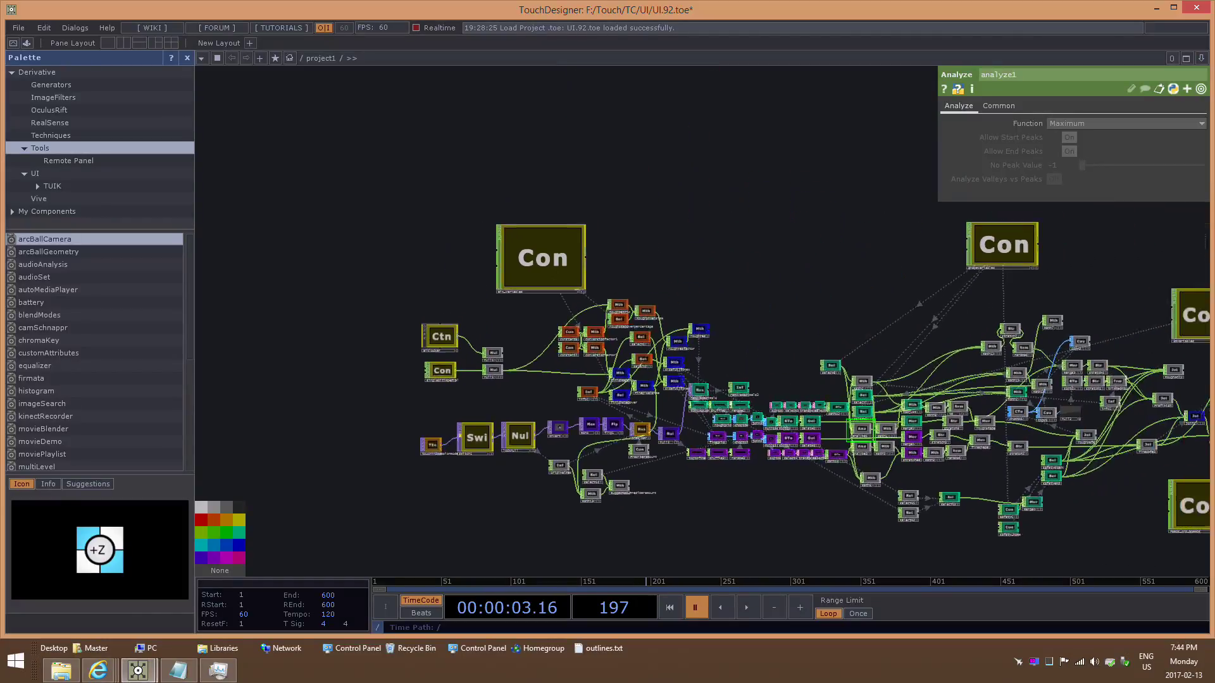
scroll(373, 437, "down", 3)
left_click_drag(373, 437, 324, 421)
scroll(415, 408, "up", 6)
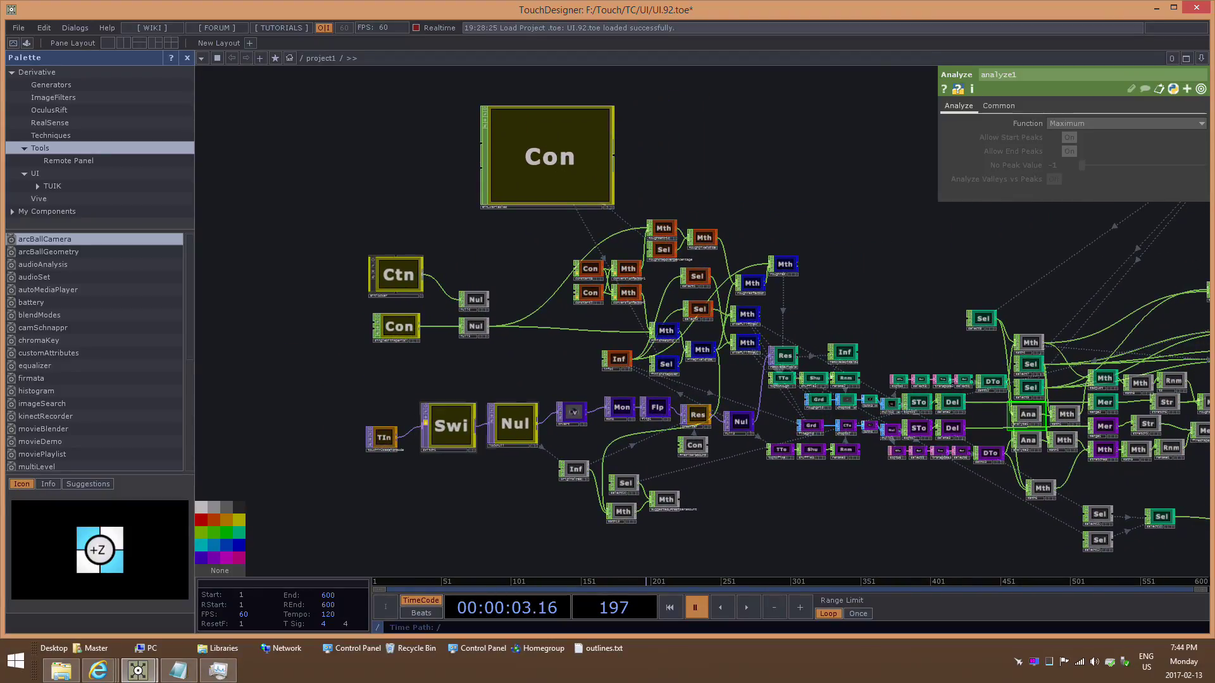
left_click_drag(746, 361, 665, 347)
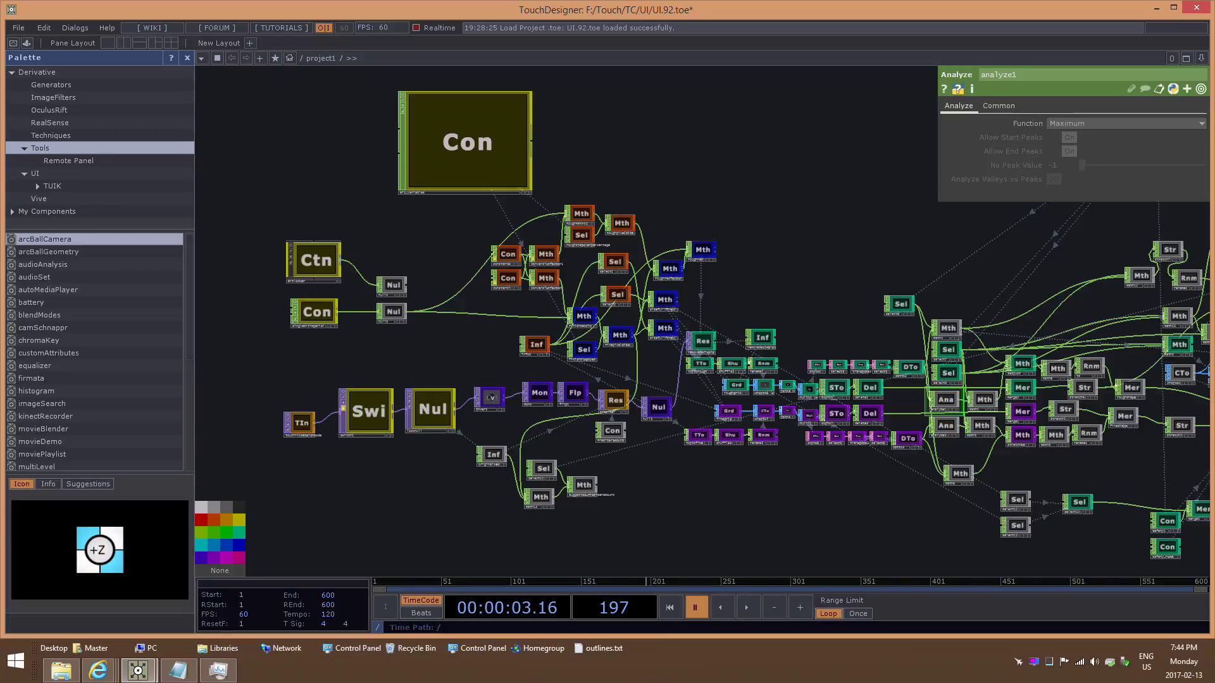
left_click_drag(822, 521, 437, 438)
scroll(437, 438, "down", 6)
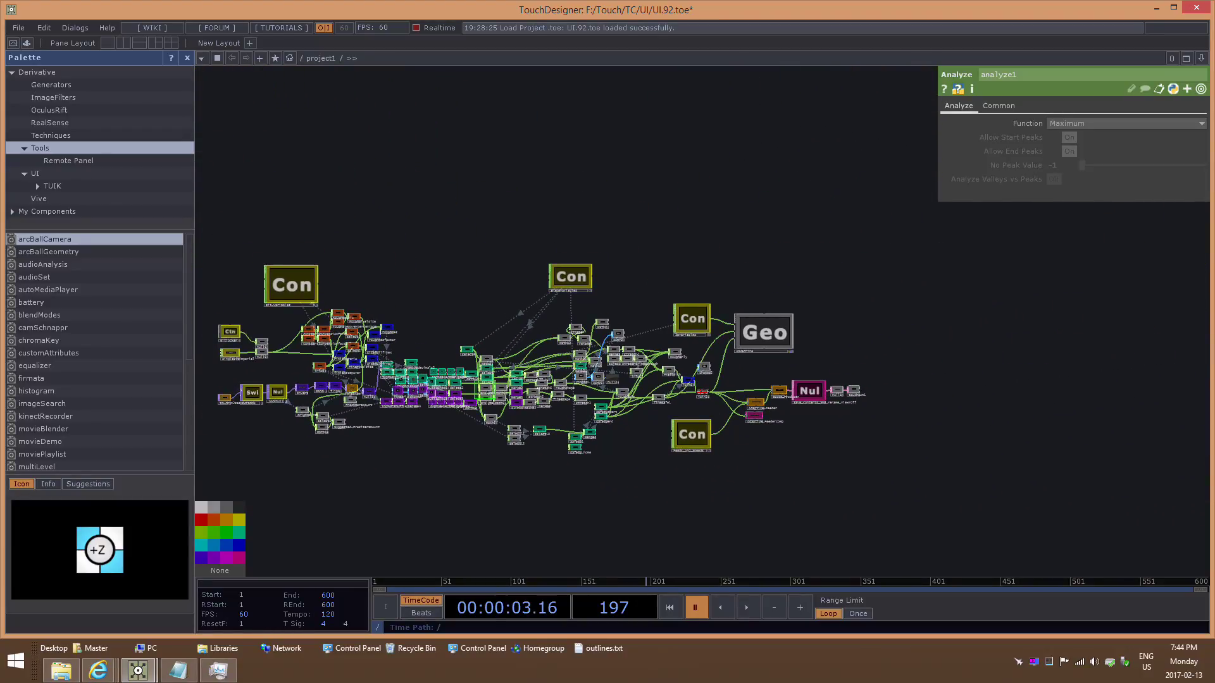
scroll(757, 433, "up", 5)
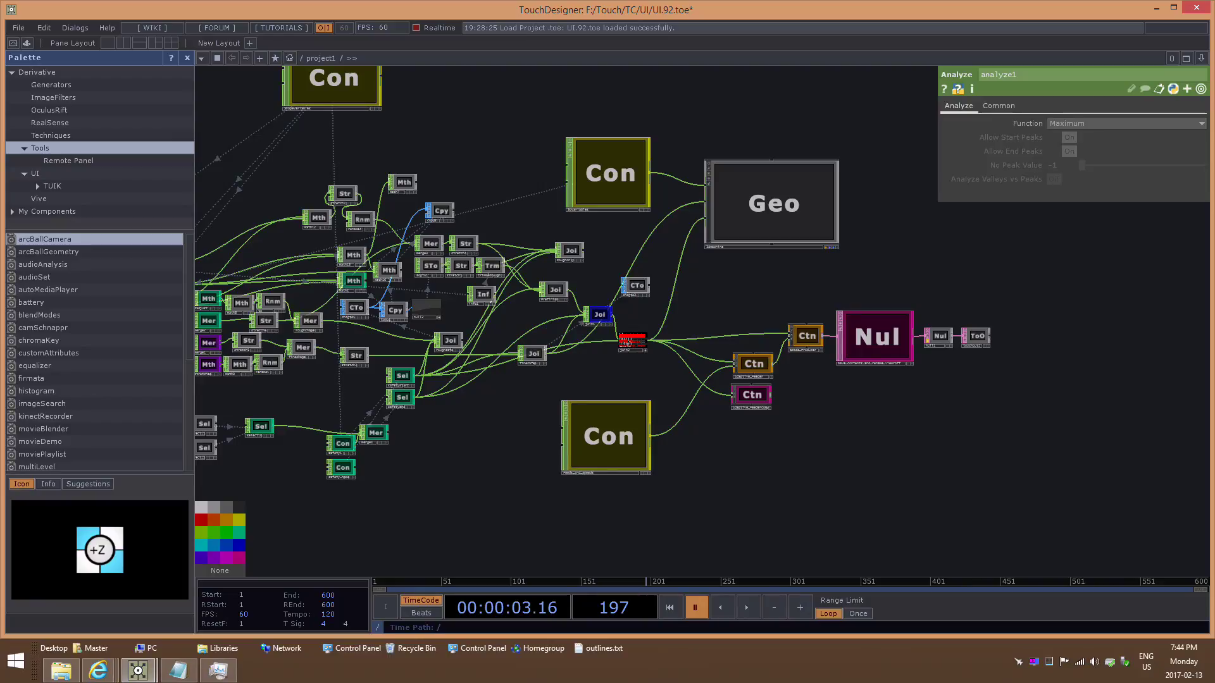
- Examine the Gcode_Producer container and the Save_contents_and_rename_viewroff null at the output end of the network
scroll(831, 397, "up", 10)
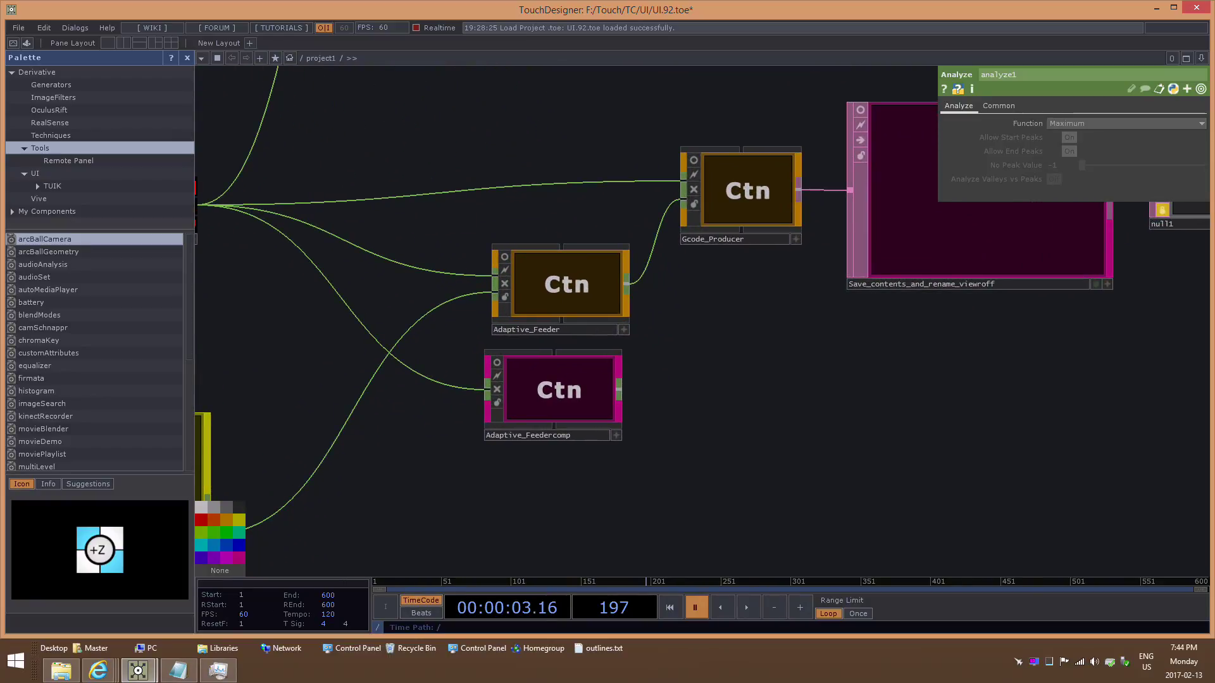
left_click_drag(766, 256, 663, 331)
scroll(652, 258, "up", 7)
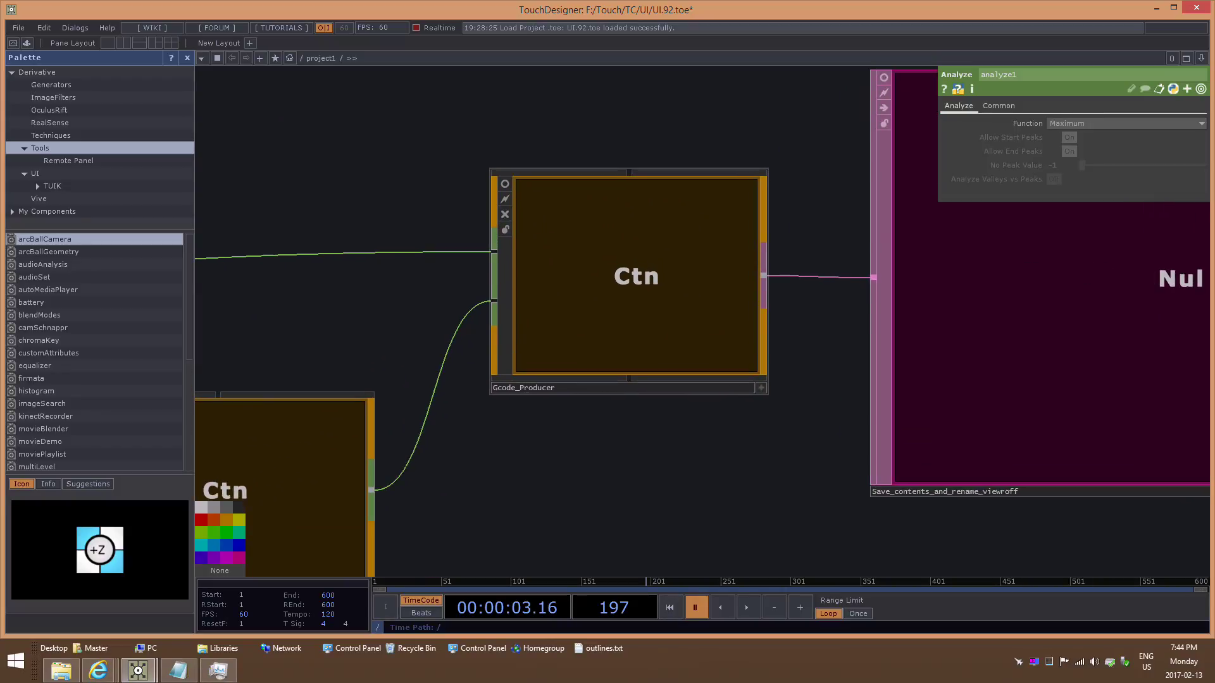
scroll(654, 258, "down", 2)
scroll(650, 259, "down", 8)
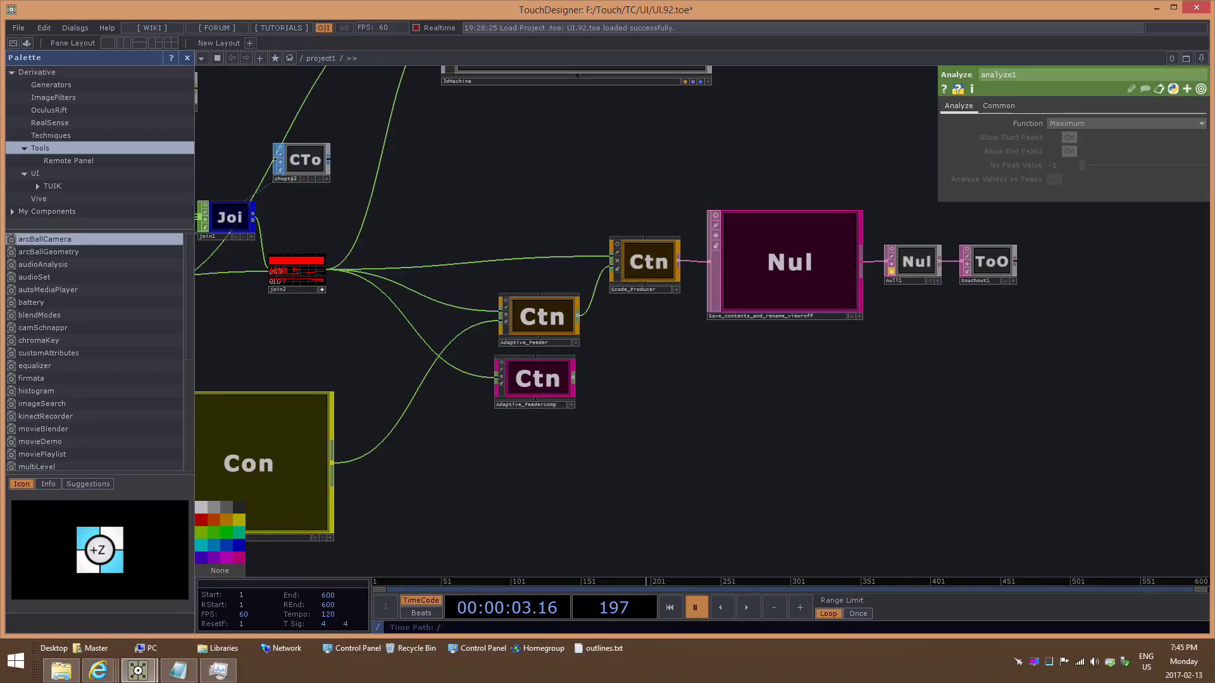
left_click(649, 261)
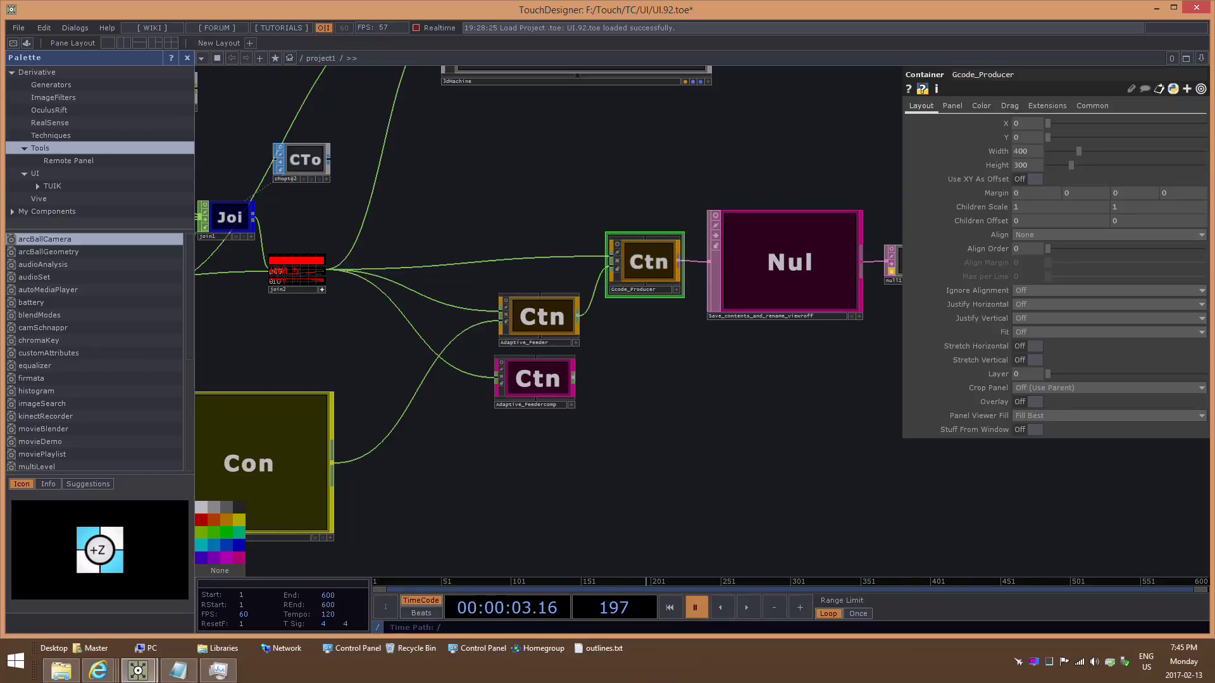
left_click_drag(653, 377, 541, 443)
scroll(540, 443, "down", 3)
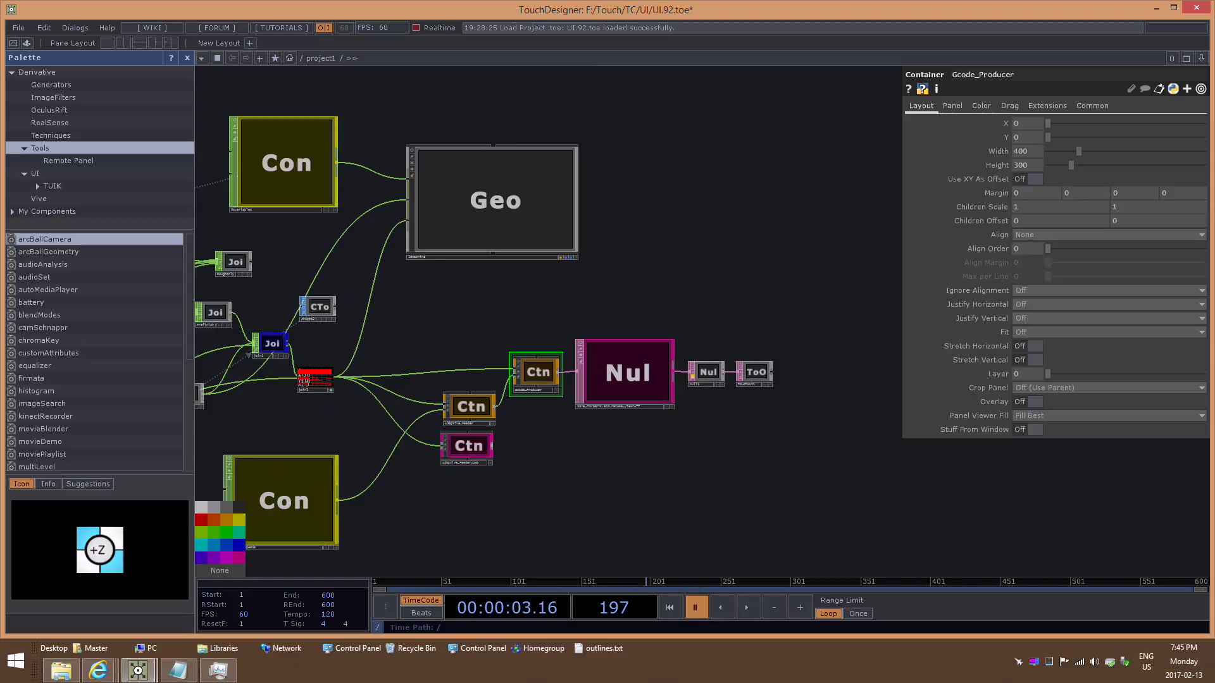
left_click(625, 379)
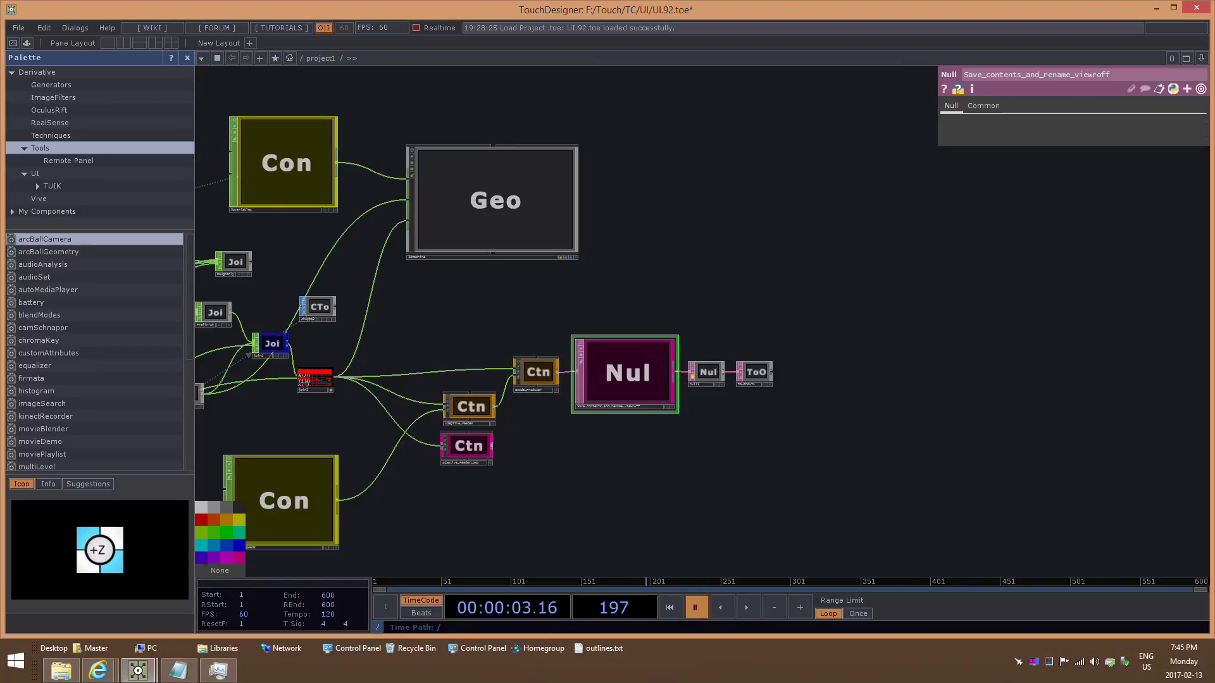
scroll(544, 370, "up", 2)
scroll(544, 368, "up", 3)
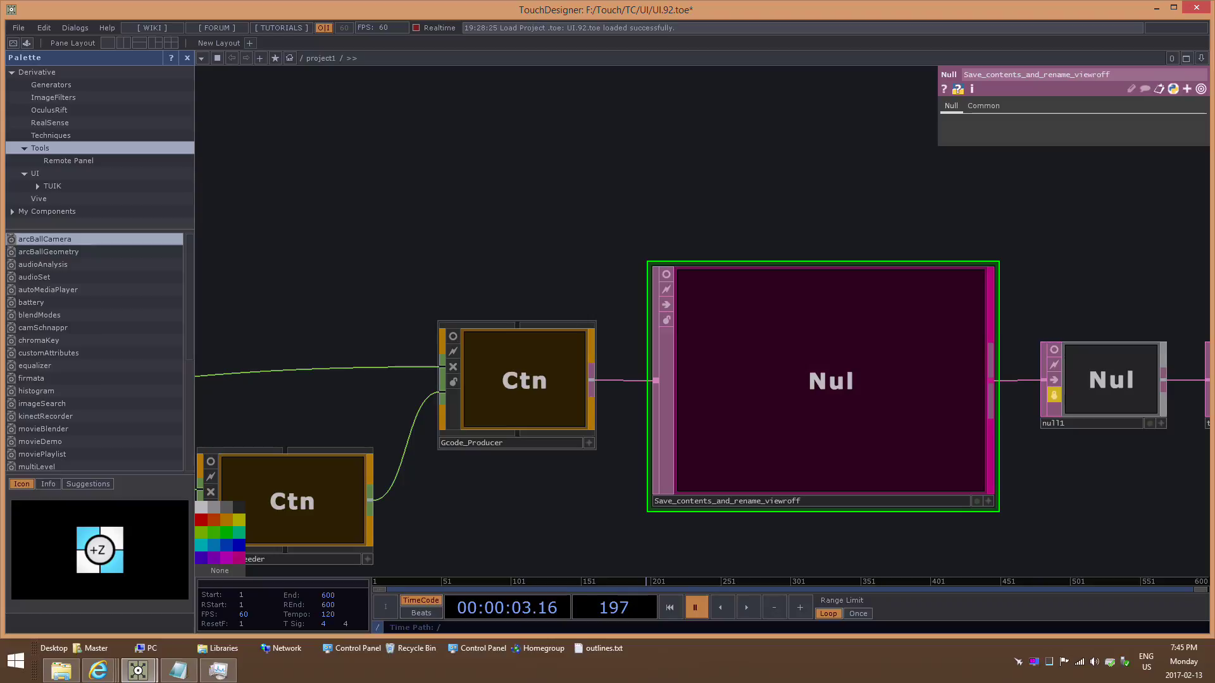
- Go inside the Gcode_Producer container, look over its internal node chain, and return to the project1 level
left_click(532, 402)
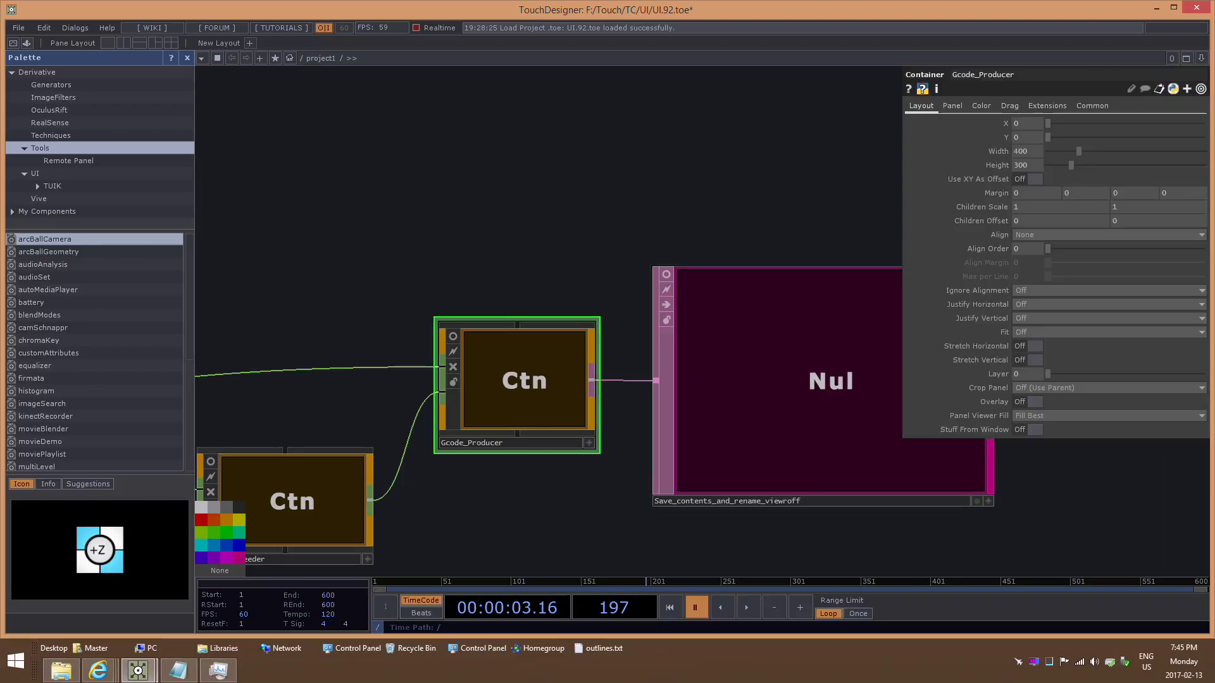
scroll(532, 402, "up", 8)
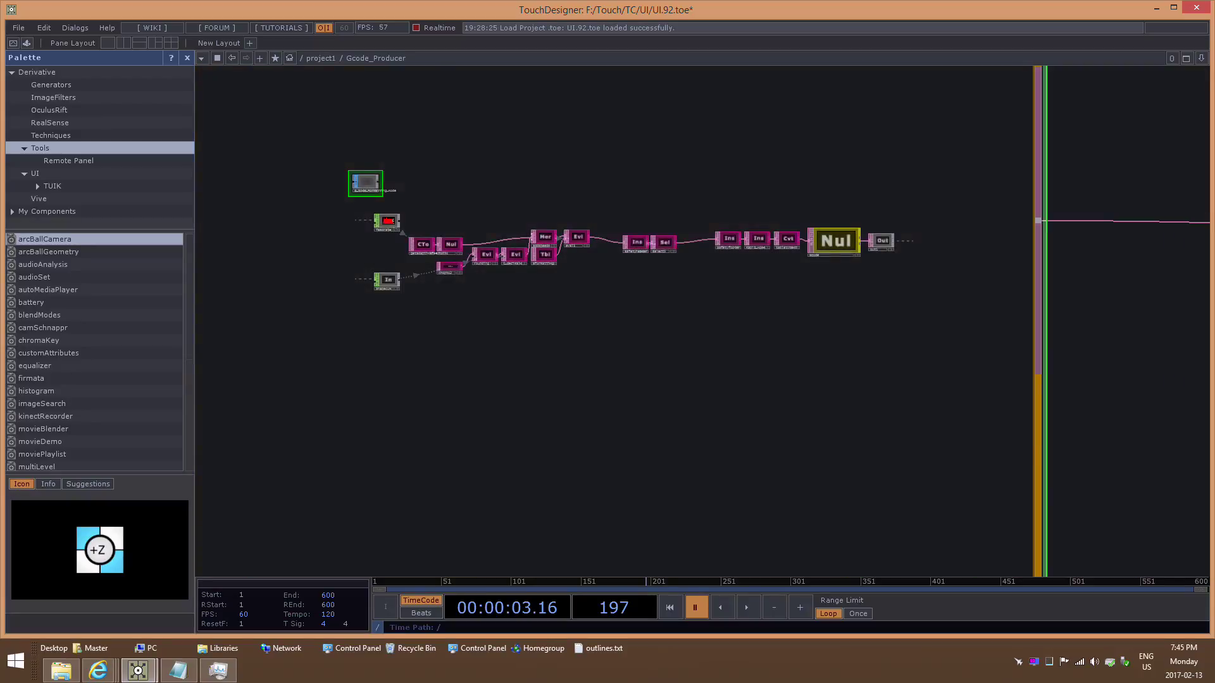
scroll(452, 372, "up", 7)
scroll(520, 377, "down", 6)
left_click_drag(520, 379, 337, 374)
key("u")
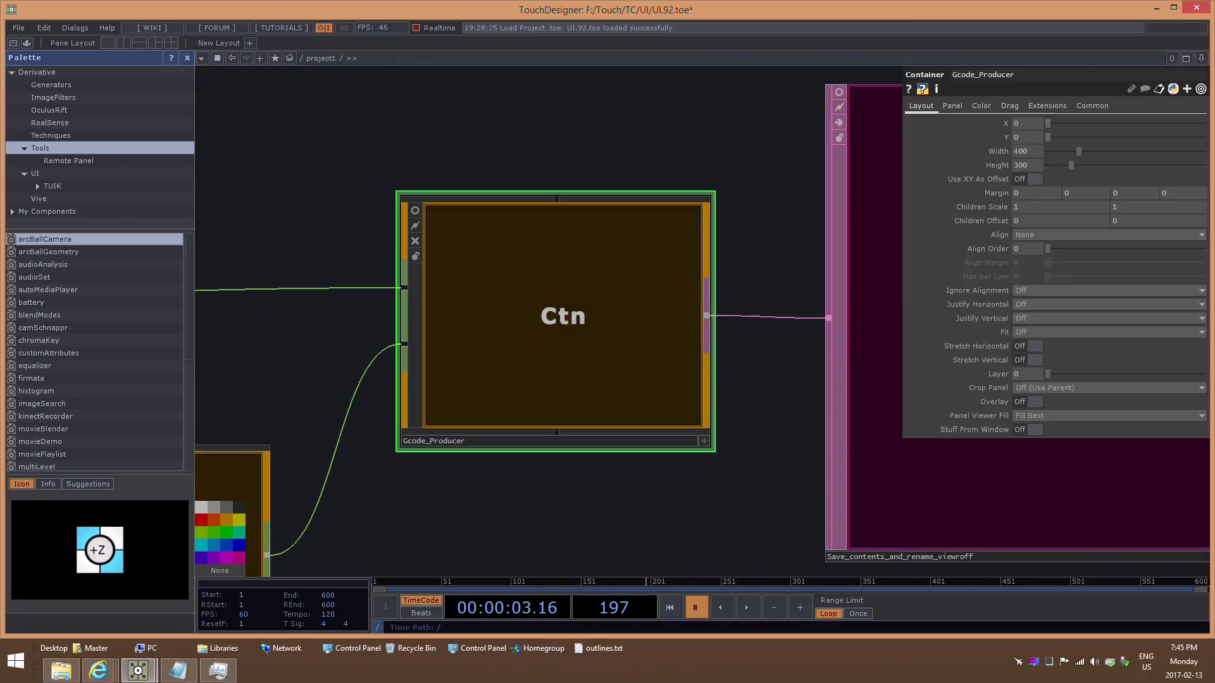
- Bring the join2 node into close view and reactivate its viewer to graph the full range of its channels
mouse_move(556, 321)
left_mouse_down()
mouse_move(461, 302)
mouse_move(556, 322)
left_mouse_up()
scroll(576, 338, "down", 6)
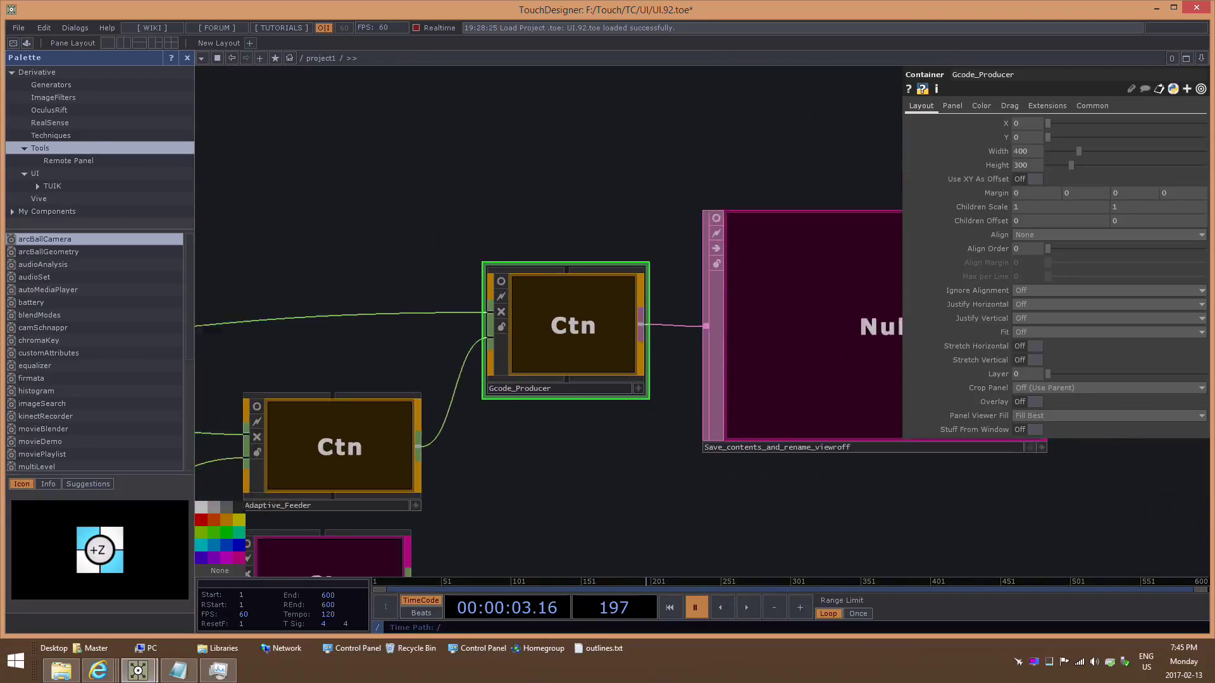
left_click_drag(544, 405, 684, 405)
scroll(281, 366, "up", 7)
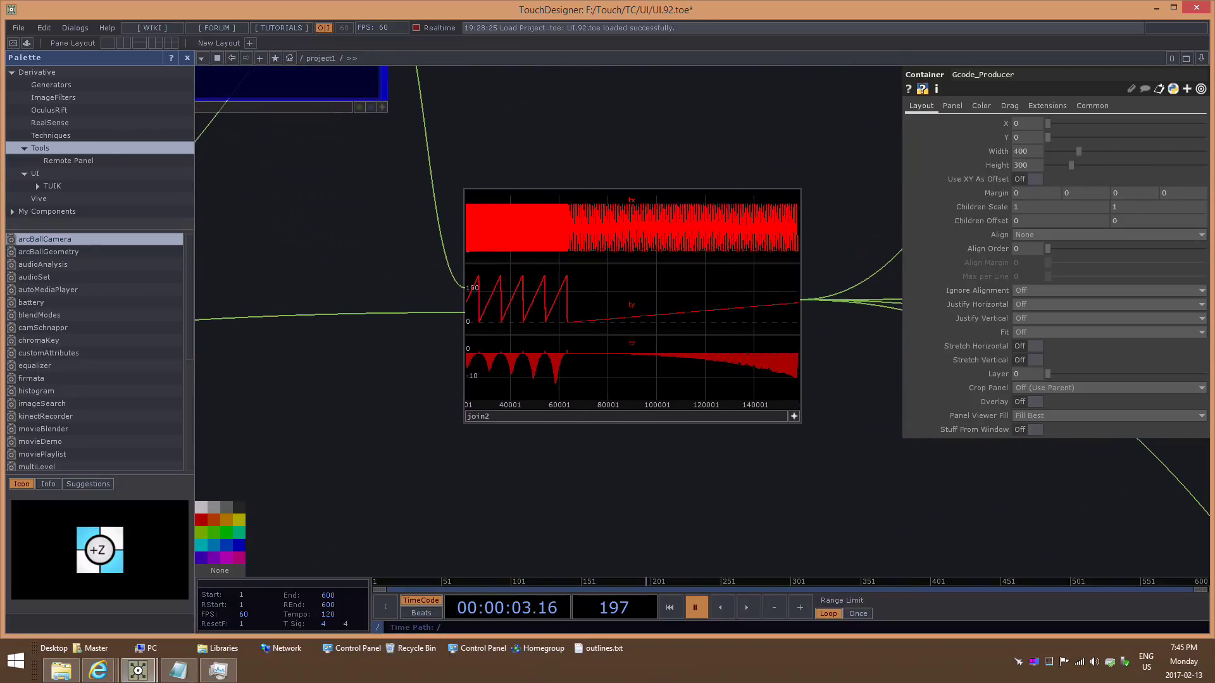
right_click(541, 233)
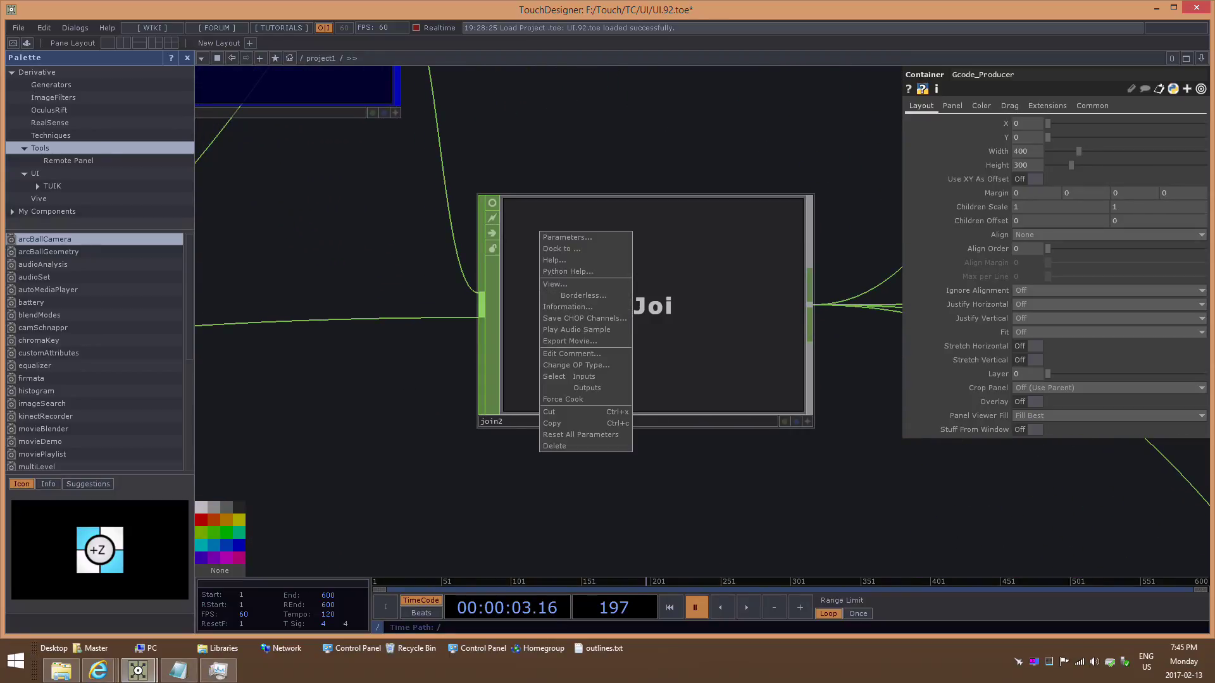
key("Escape")
left_click(807, 422)
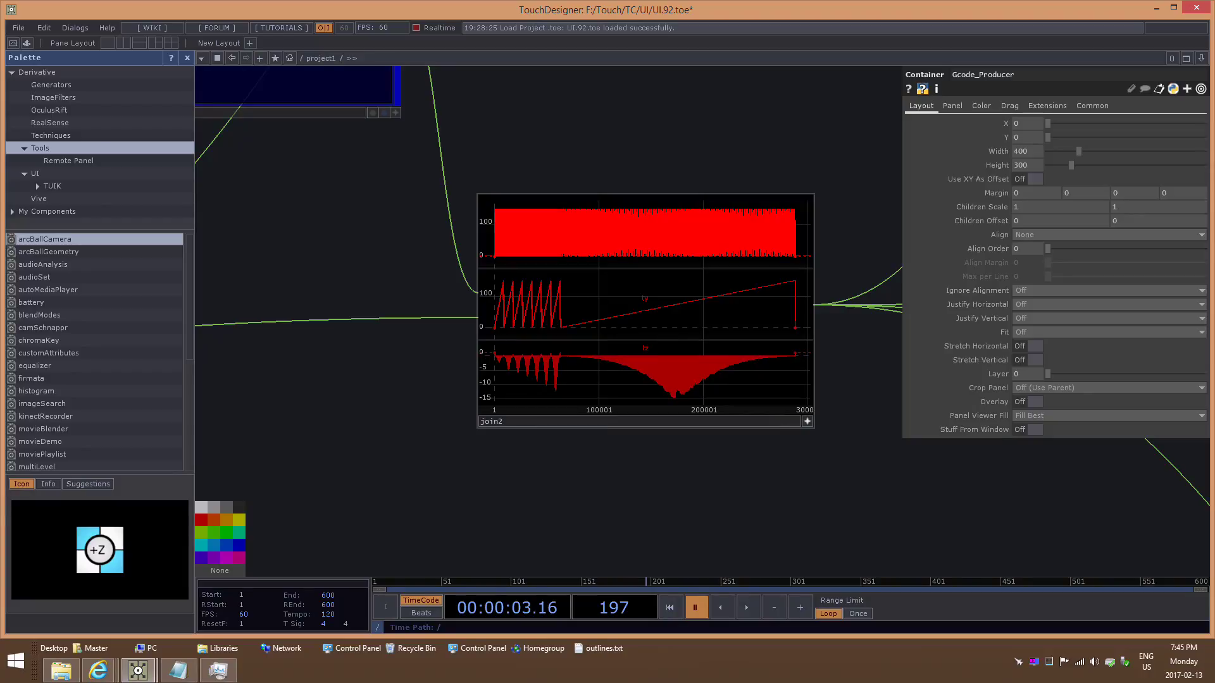
right_click(619, 260)
key("Escape")
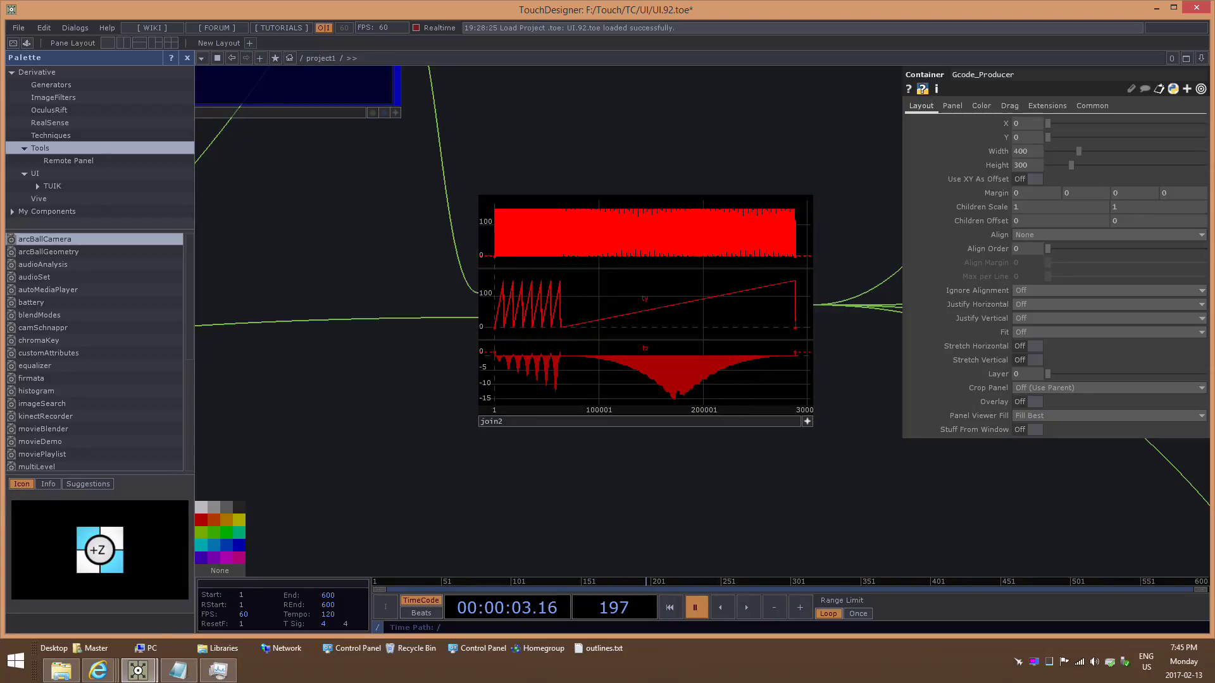
- Examine the tx, ty and tz channel curves in the join2 viewer, both up close and at full range
scroll(618, 317, "up", 3)
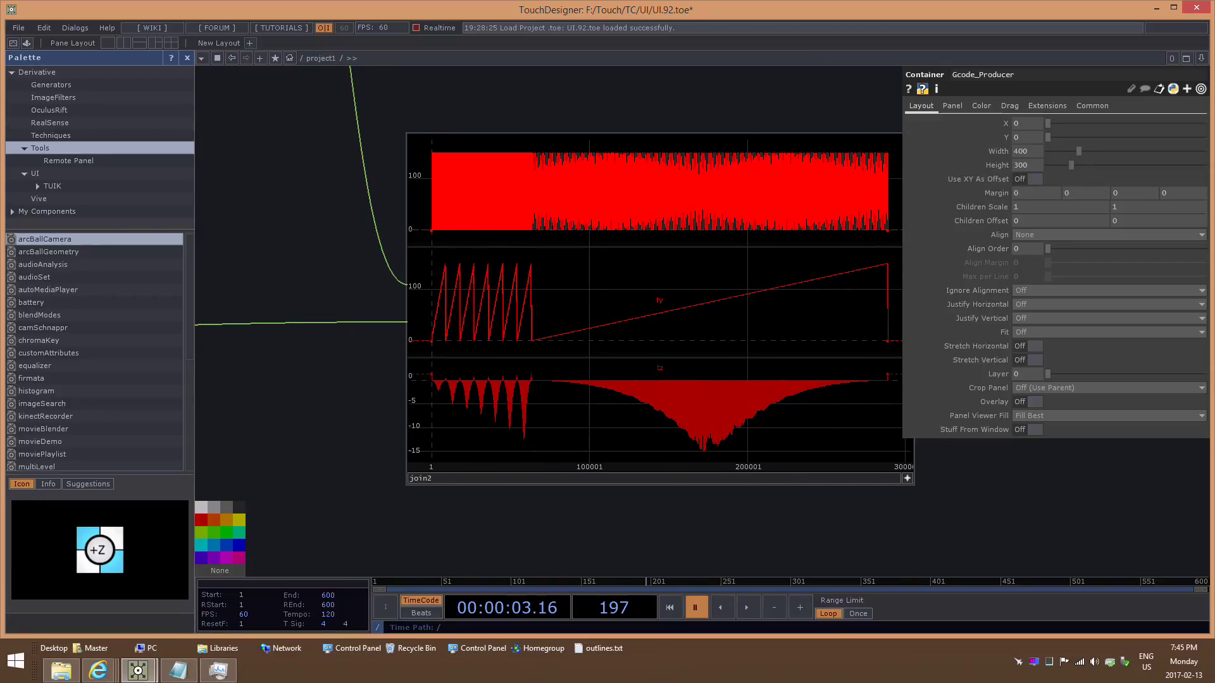
scroll(547, 284, "up", 3)
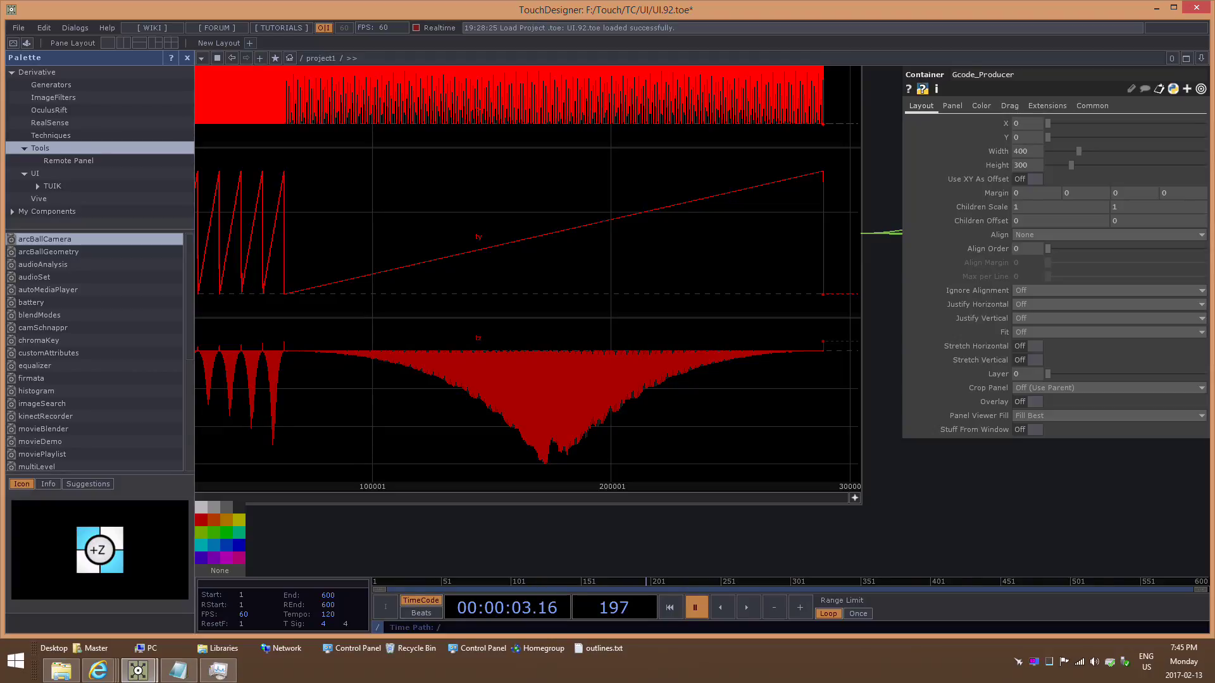
scroll(581, 283, "down", 3)
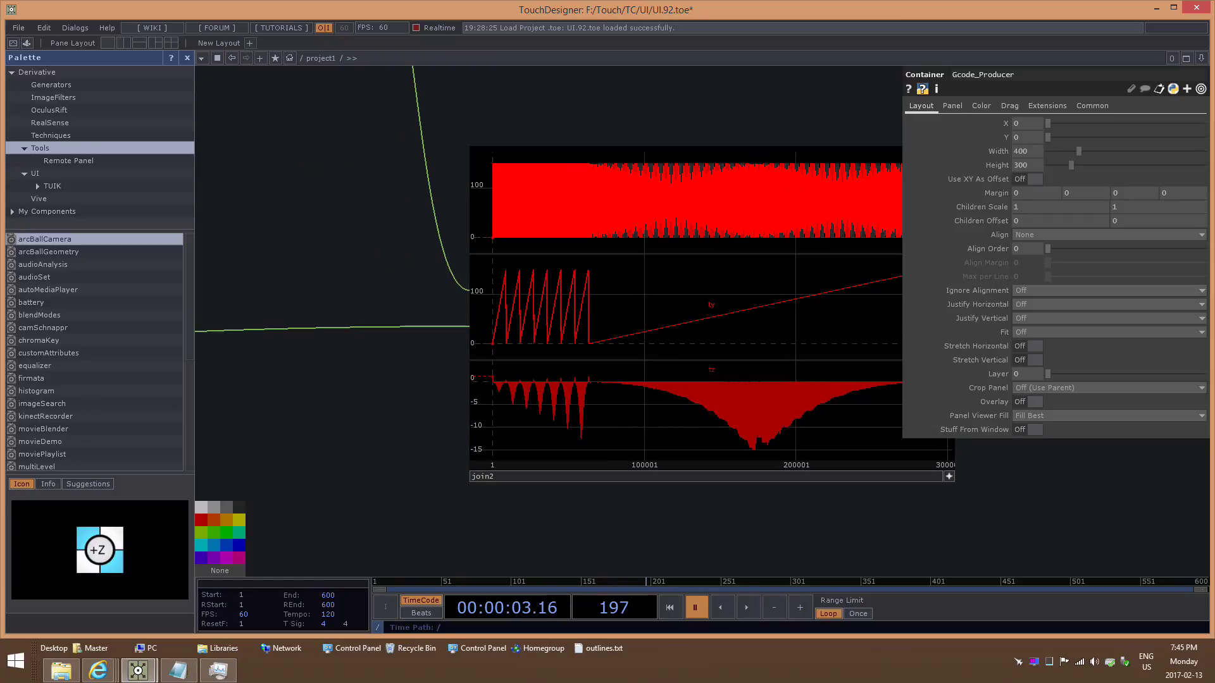
left_click_drag(418, 393, 384, 392)
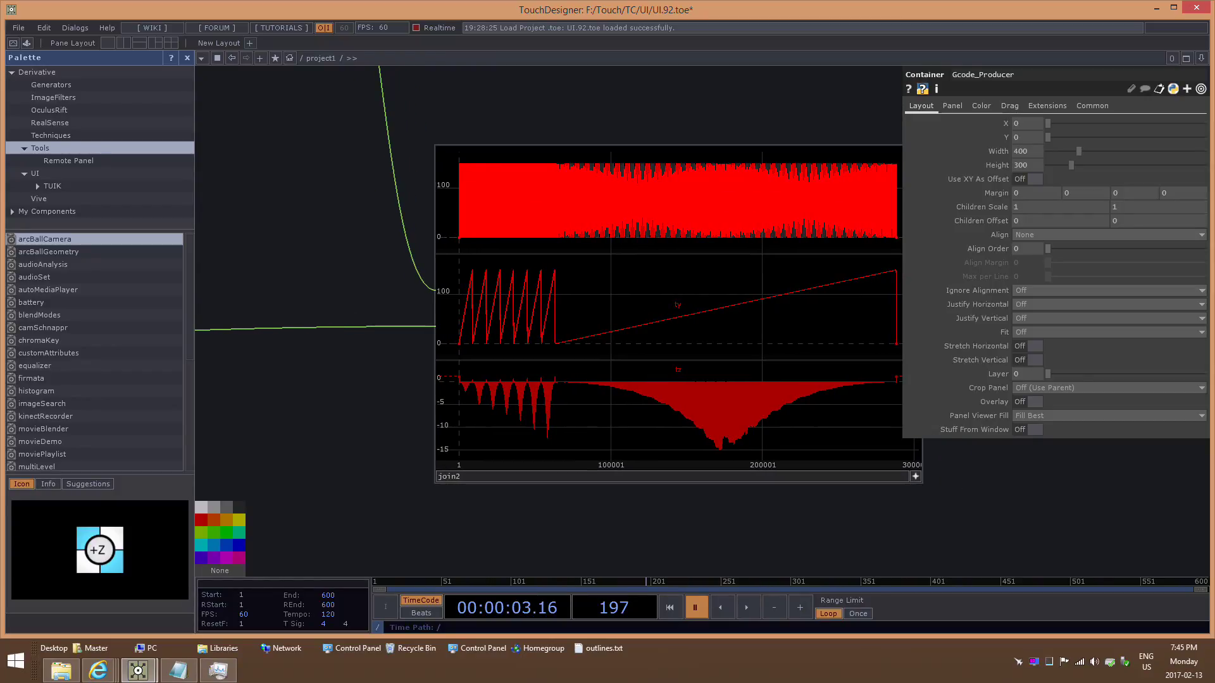
scroll(558, 432, "up", 2)
scroll(373, 418, "down", 2)
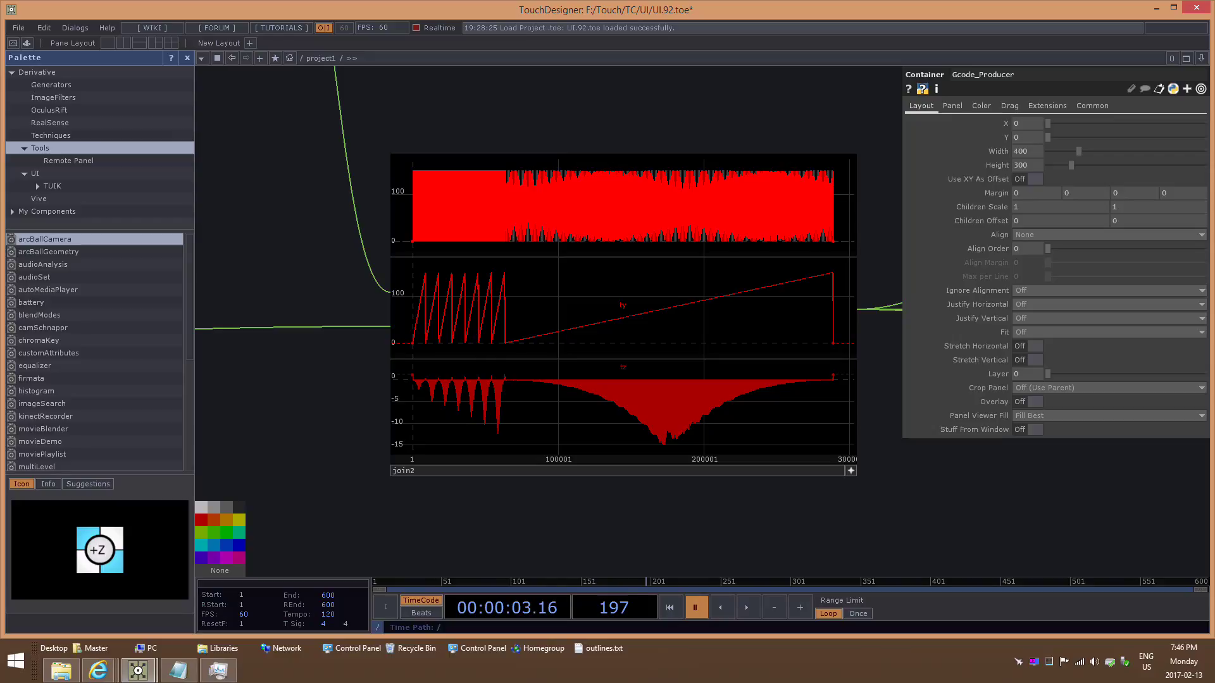
left_click_drag(608, 518, 641, 521)
scroll(623, 471, "up", 2)
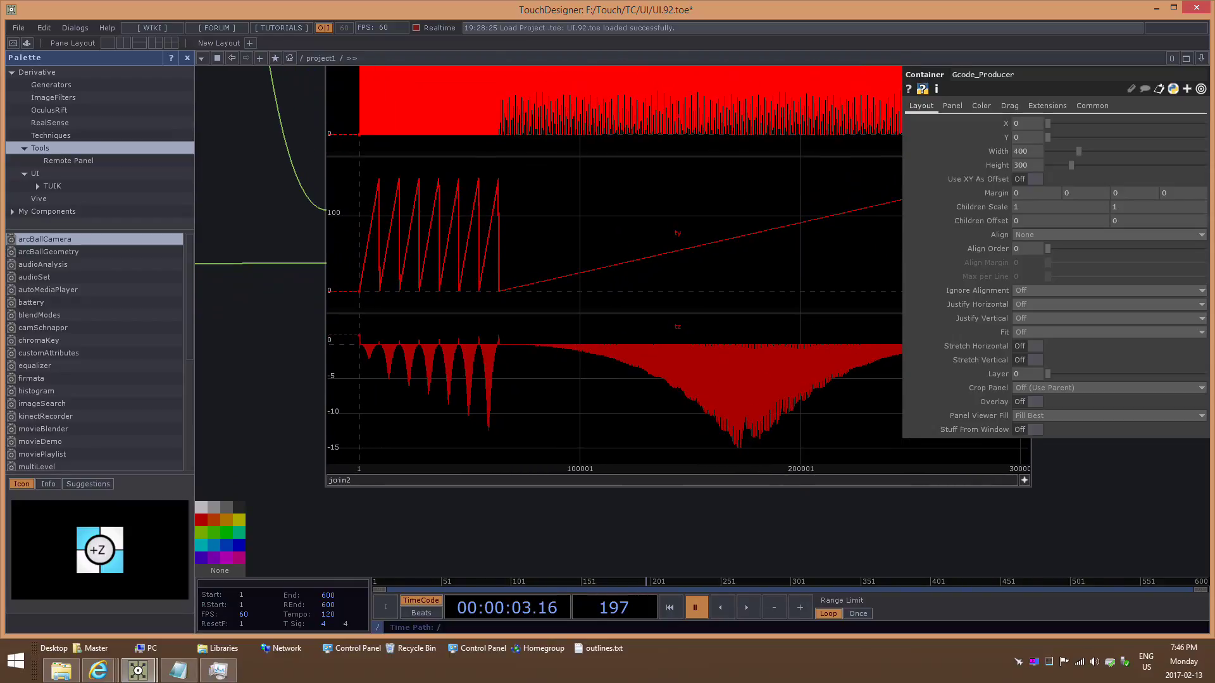
scroll(622, 471, "down", 3)
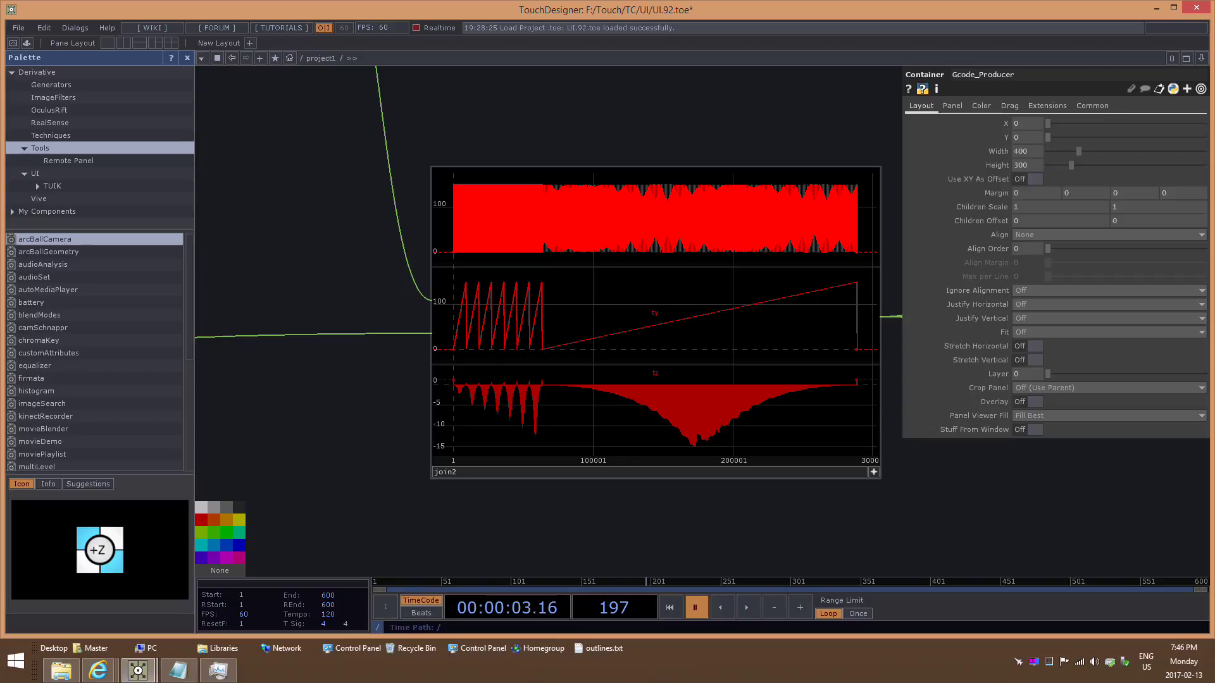
scroll(715, 415, "down", 8)
scroll(715, 414, "up", 7)
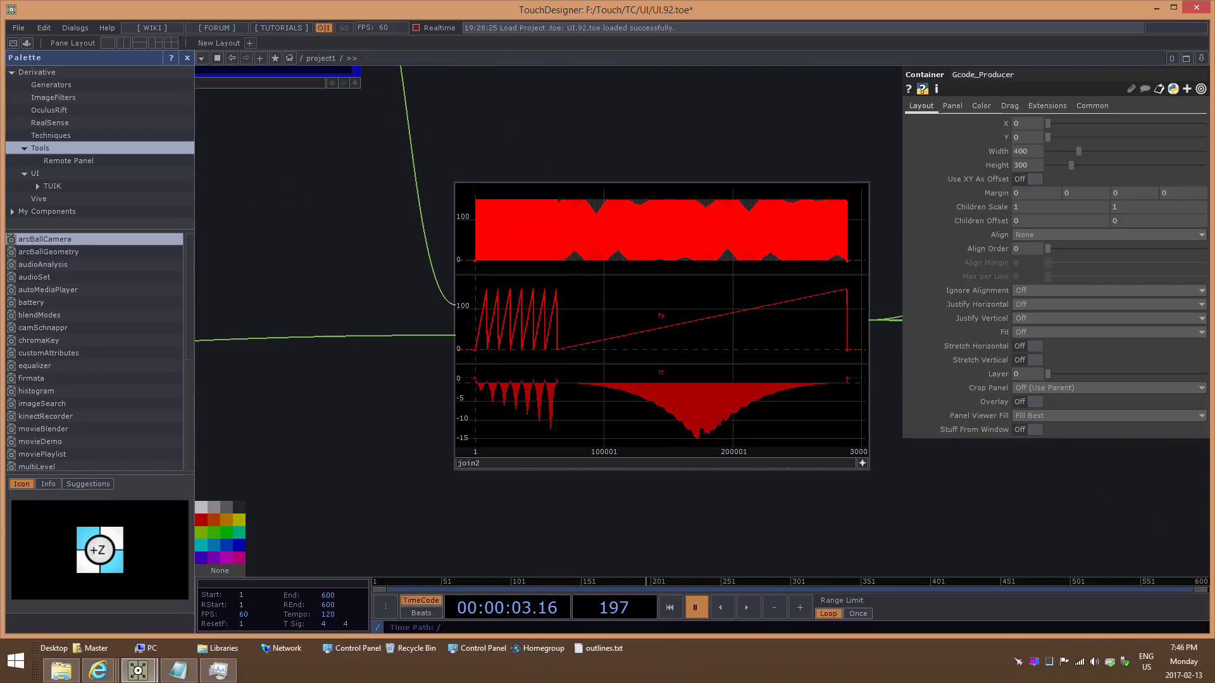
left_click(862, 463)
scroll(609, 450, "down", 3)
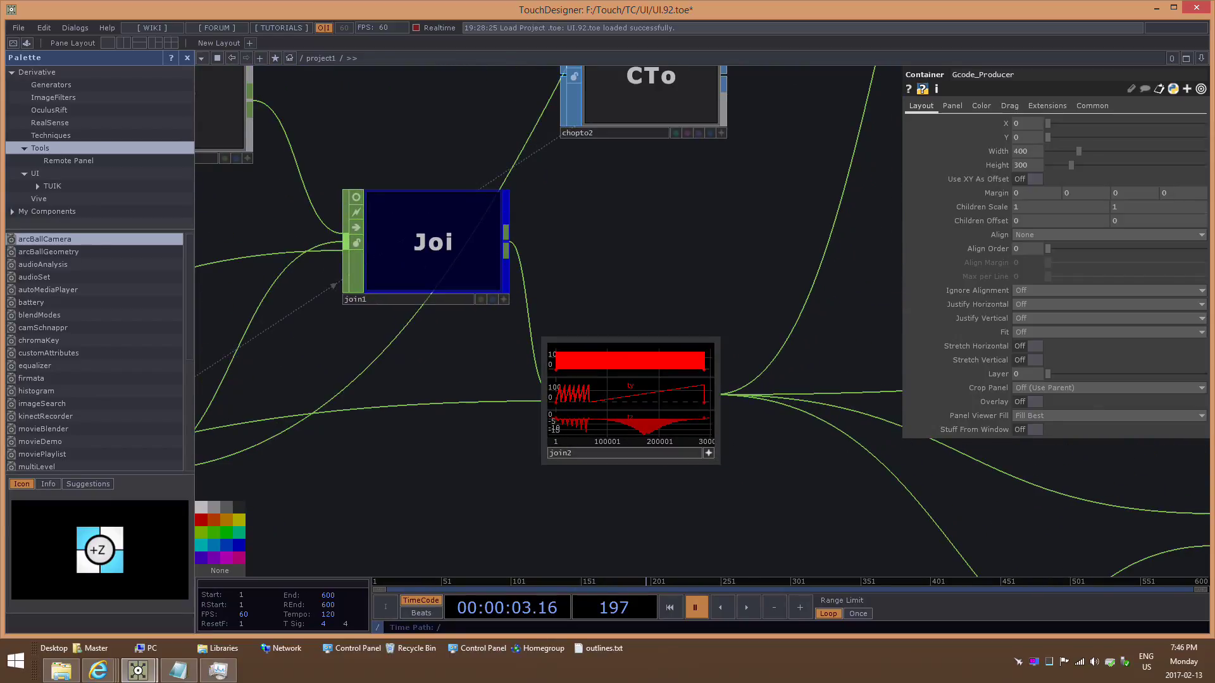
- Show the chopto2 node in a separate maximized viewer, orbit around its 3D toolpath surface, and close the viewer
left_click_drag(626, 266, 537, 435)
right_click(548, 235)
left_click(562, 230)
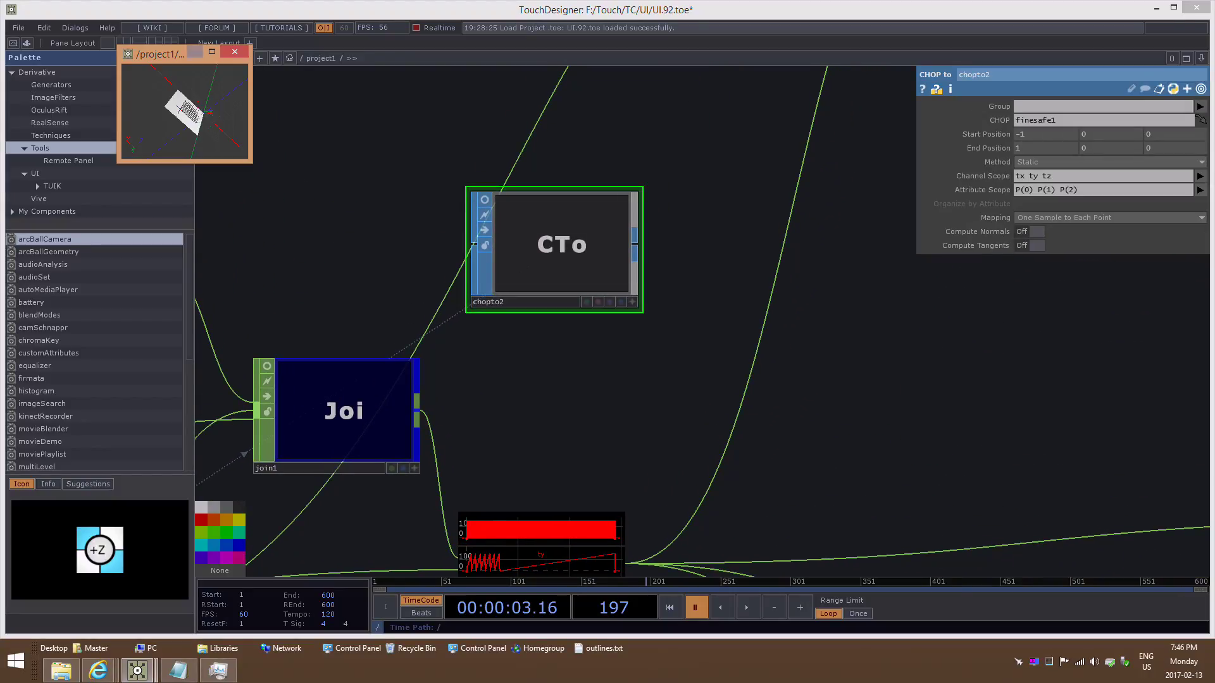
left_click(212, 52)
left_click_drag(506, 285, 538, 325)
middle_click_drag(538, 326, 684, 380)
left_click_drag(570, 341, 632, 253)
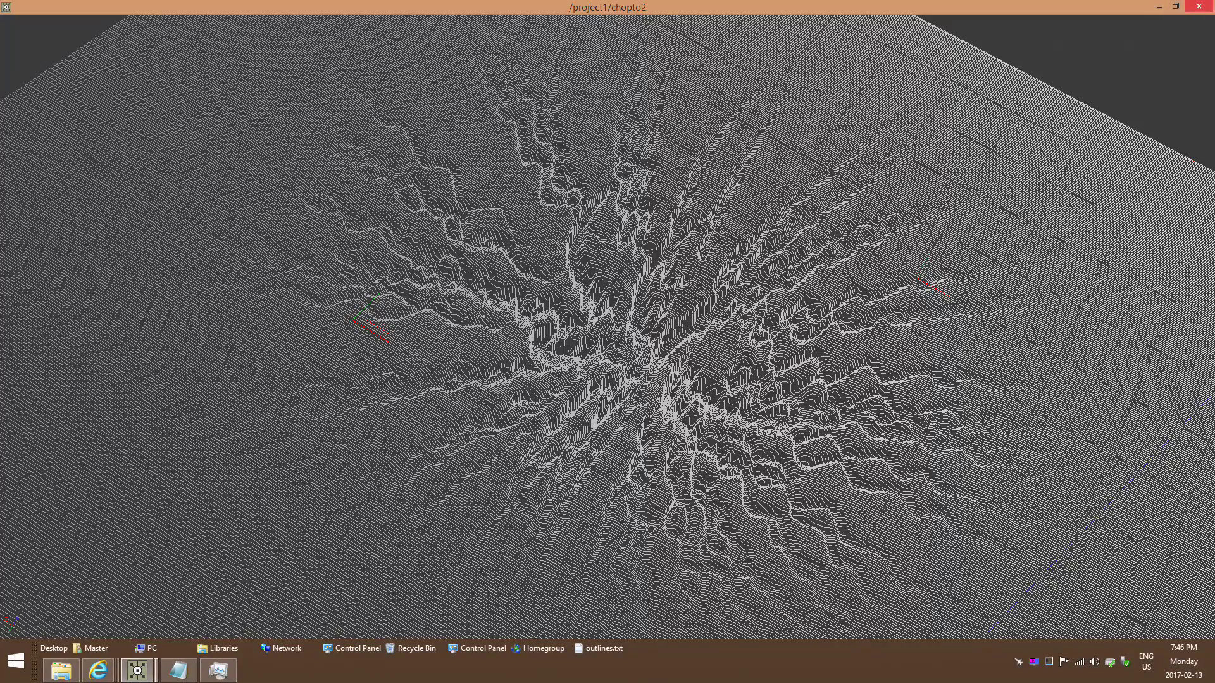
left_click(1199, 7)
- Activate the viewer of the switch1 node in the texture input chain and enlarge its image
left_click_drag(781, 352, 1095, 212)
scroll(864, 313, "down", 6)
left_click_drag(303, 456, 985, 424)
left_click_drag(822, 393, 1082, 424)
left_click_drag(363, 273, 423, 291)
scroll(423, 291, "up", 6)
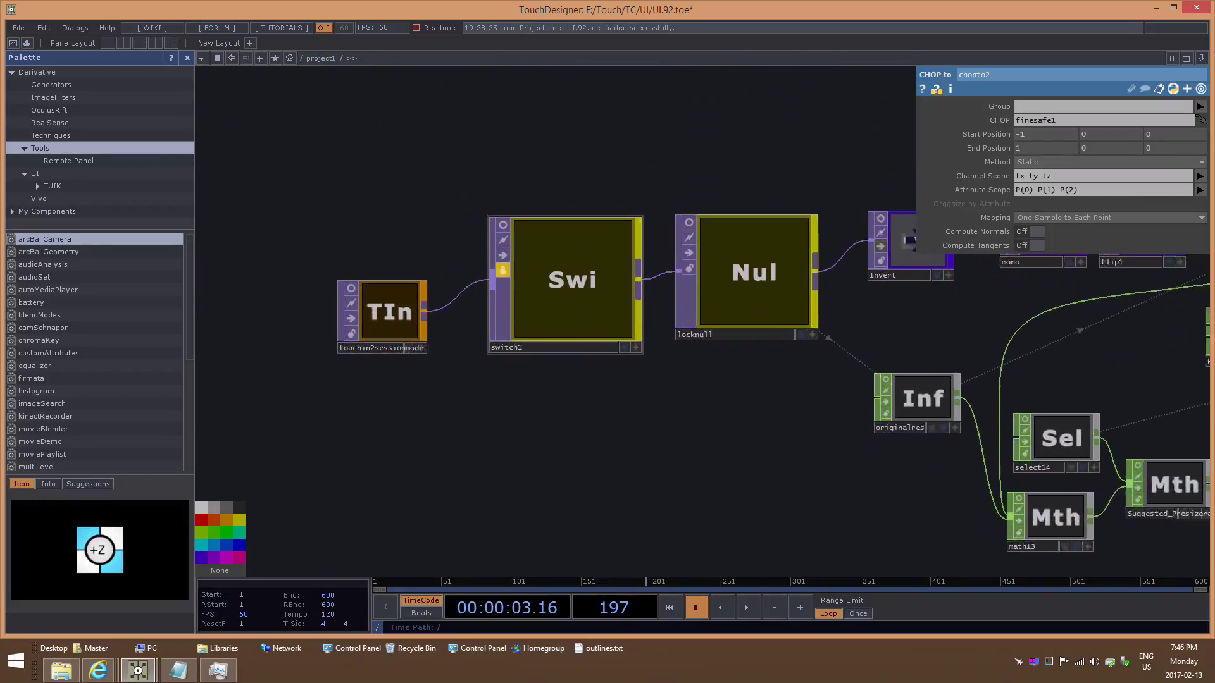
left_click(582, 278)
left_click(506, 213)
scroll(549, 245, "up", 8)
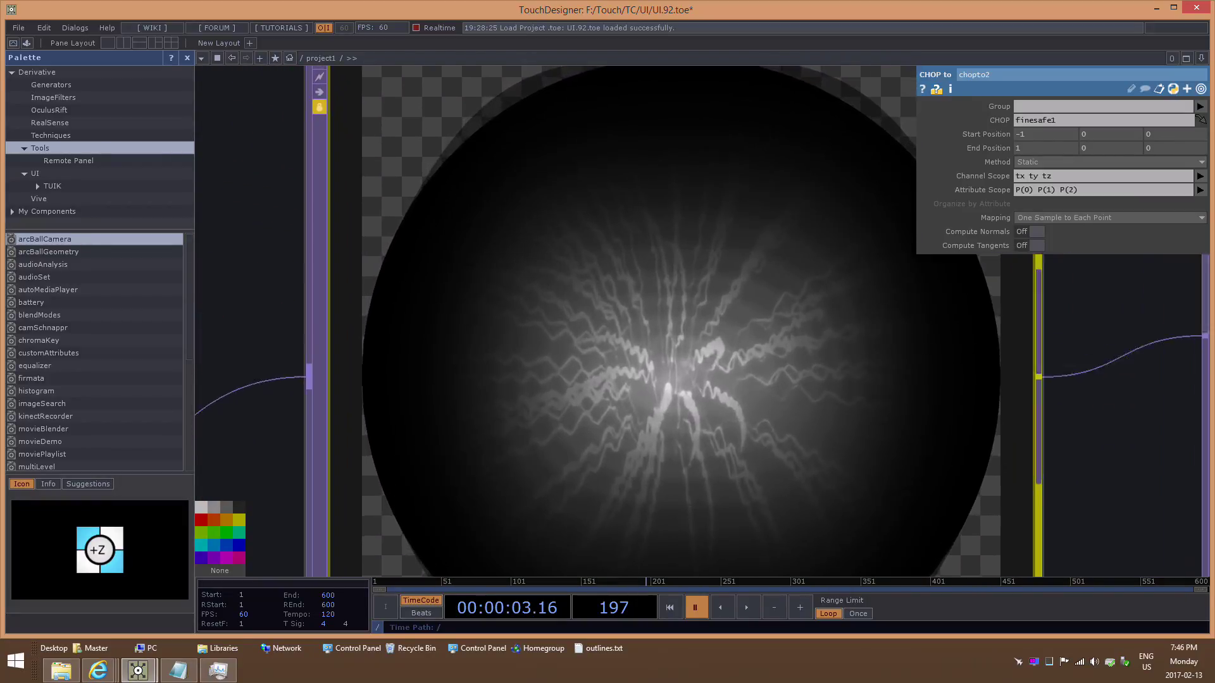
- Show the switch1 image in a separate viewer window and maximize that window
scroll(601, 303, "down", 1)
scroll(583, 273, "down", 1)
right_click(672, 268)
left_click(691, 321)
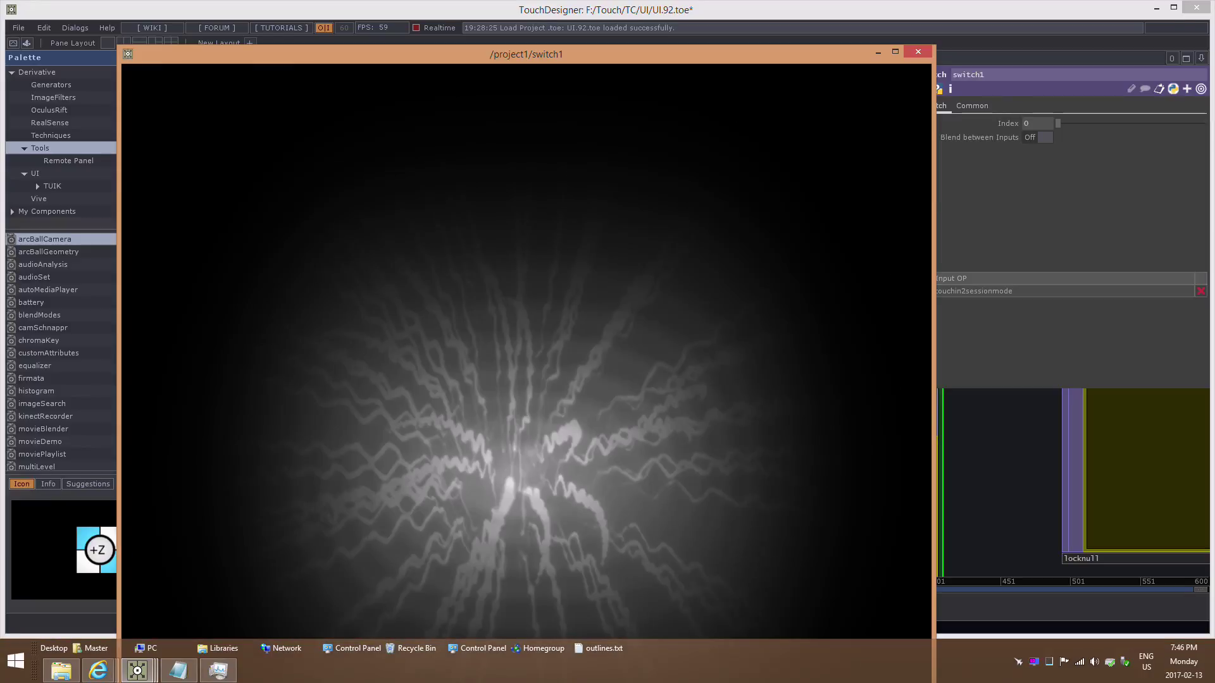
left_click_drag(638, 54, 752, 0)
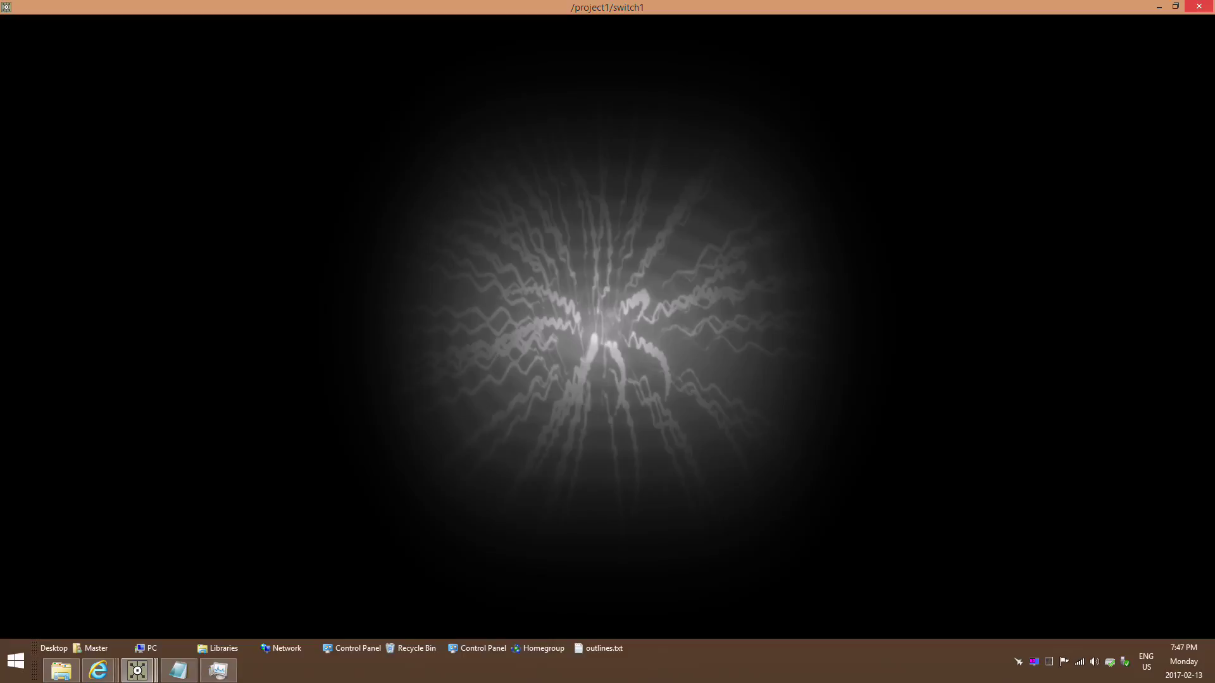
- Close the switch1 viewer window and show the chopto2 node in a separate viewer window
left_click(1199, 7)
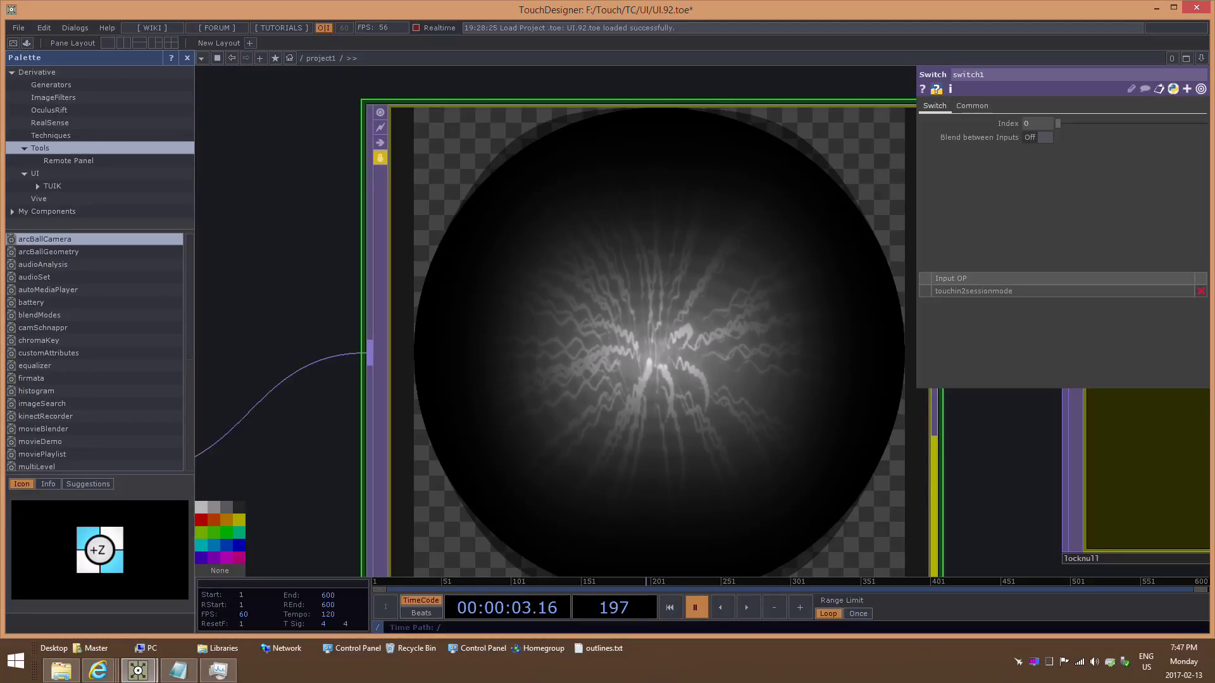
left_click_drag(968, 468, 582, 364)
scroll(506, 342, "down", 7)
scroll(506, 354, "down", 1)
left_click_drag(544, 430, 379, 420)
scroll(403, 430, "down", 4)
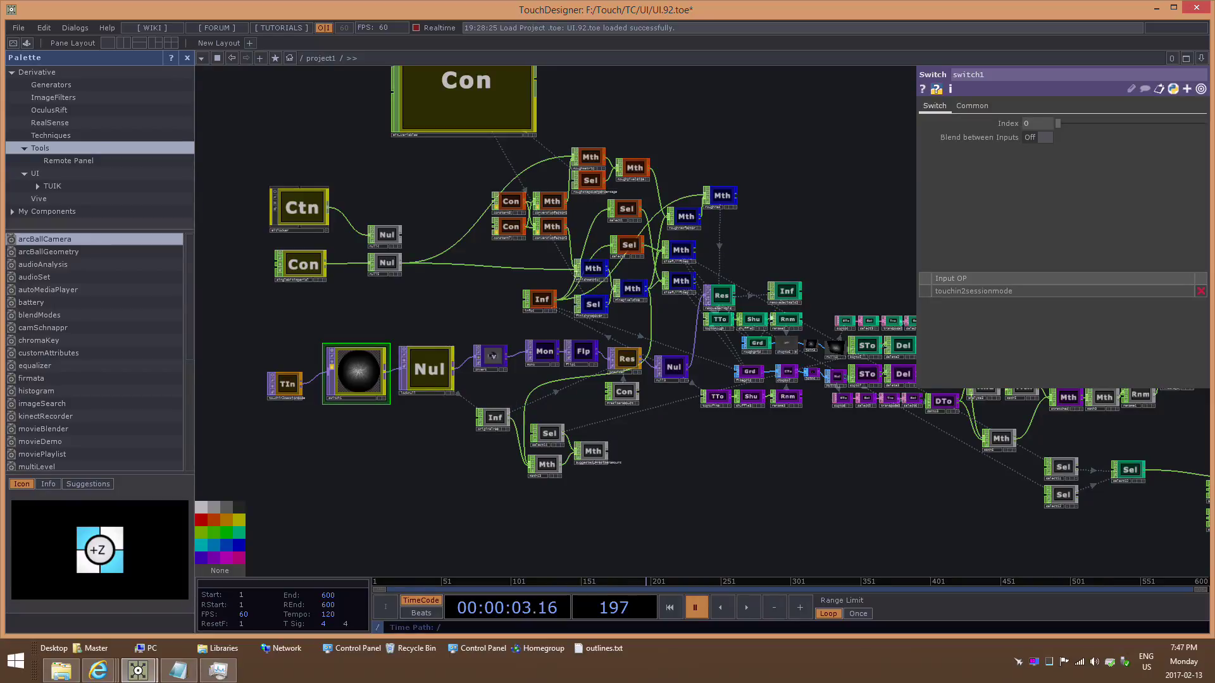
left_click_drag(715, 455, 462, 458)
left_click_drag(842, 439, 503, 449)
scroll(715, 321, "up", 9)
left_click_drag(715, 320, 630, 407)
scroll(793, 367, "down", 6)
left_click_drag(949, 405, 728, 411)
scroll(728, 411, "up", 4)
scroll(860, 412, "up", 5)
right_click(712, 380)
left_click(712, 379)
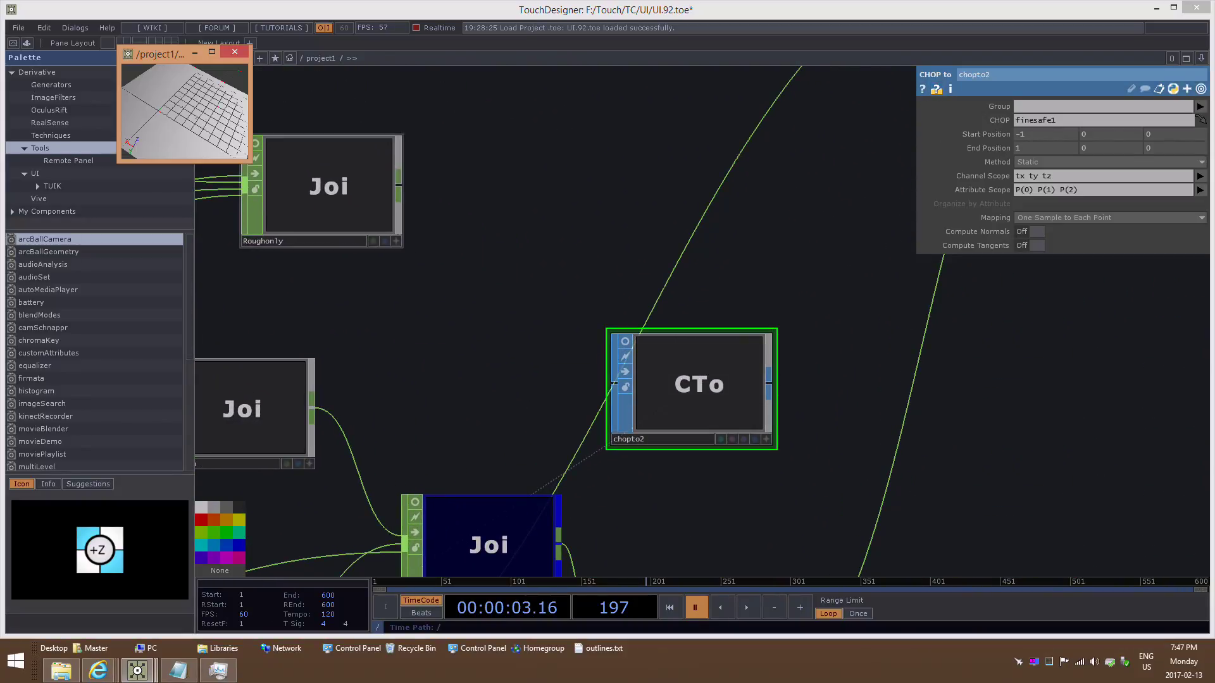
- Maximize the chopto2 viewer to orbit around its 3D toolpath surface, and close the window
left_click(212, 52)
left_click_drag(607, 341, 607, 316)
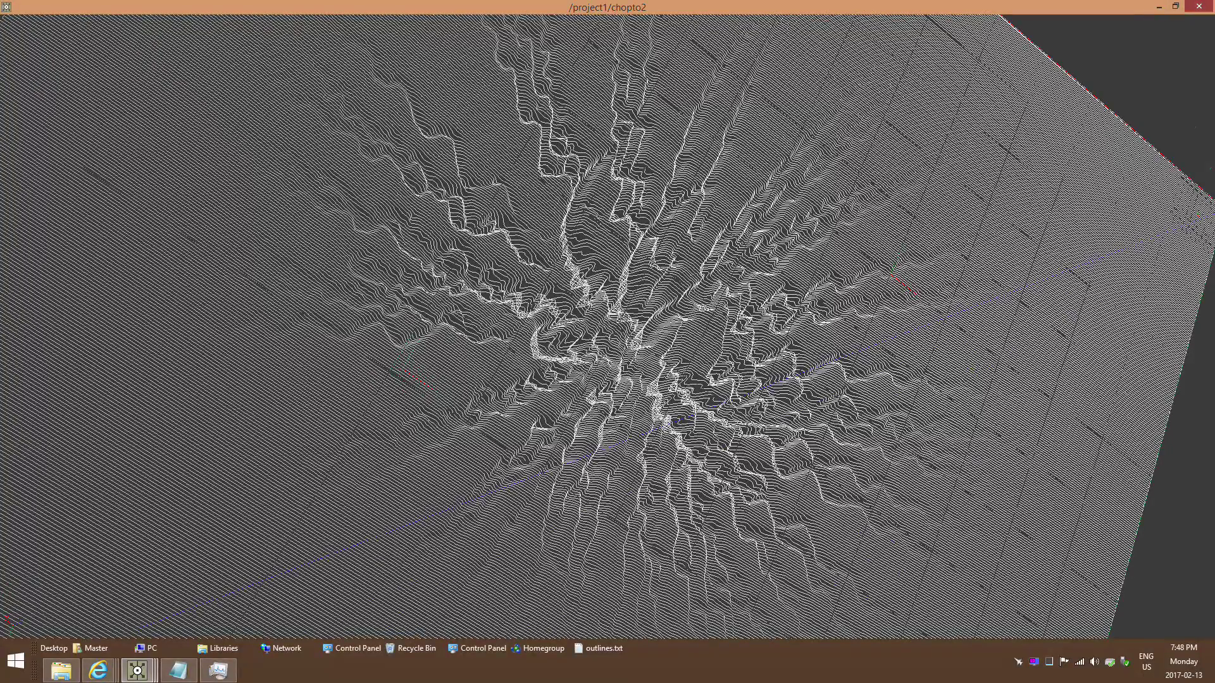
left_click(1198, 6)
- Examine the full network layout, from the texture input chain to the G-code output nodes
left_click_drag(551, 298, 646, 212)
scroll(647, 211, "down", 4)
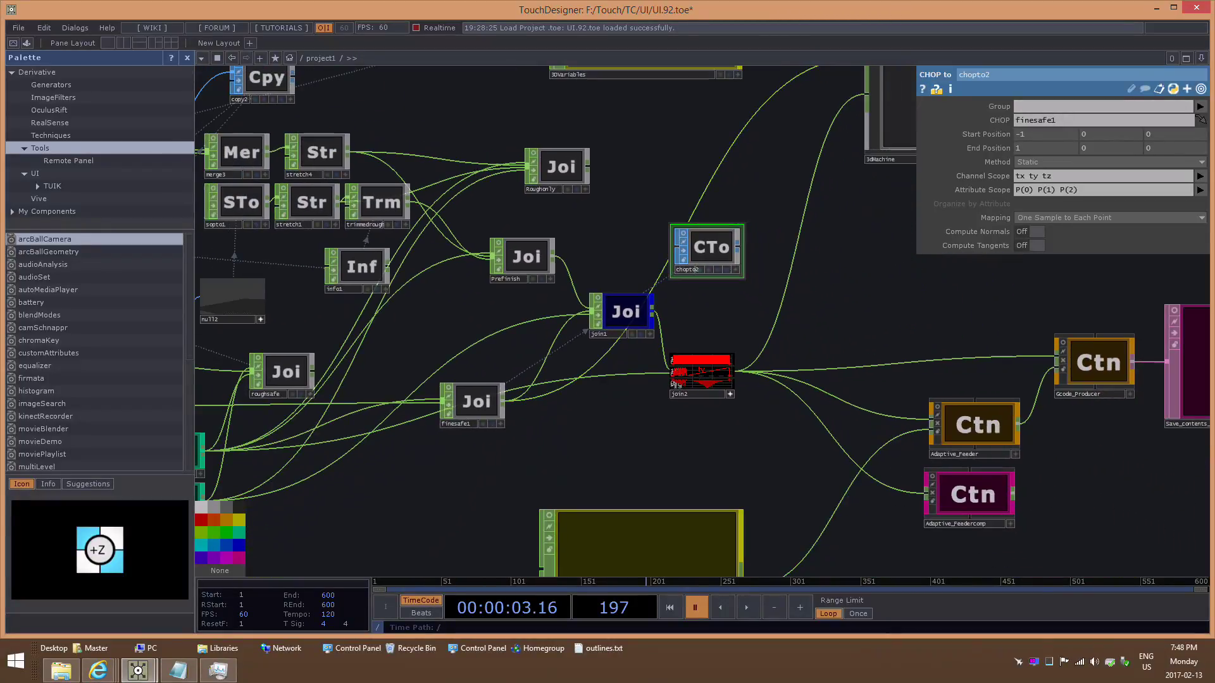
scroll(345, 260, "down", 5)
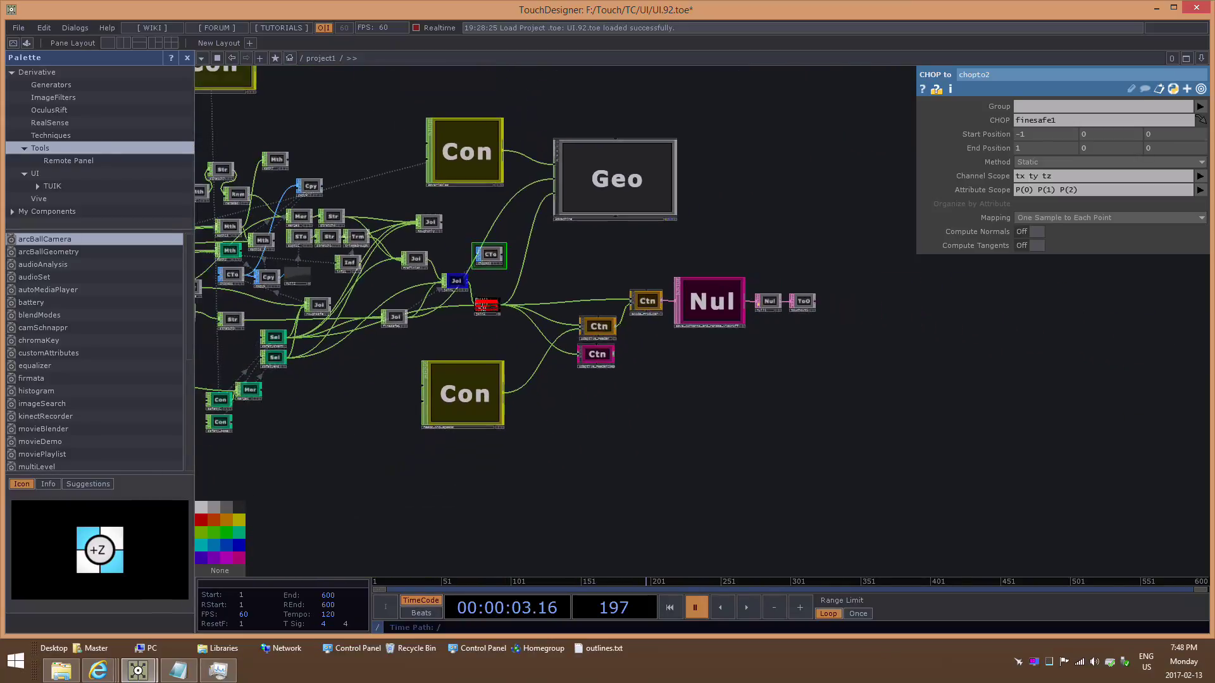
scroll(753, 392, "down", 5)
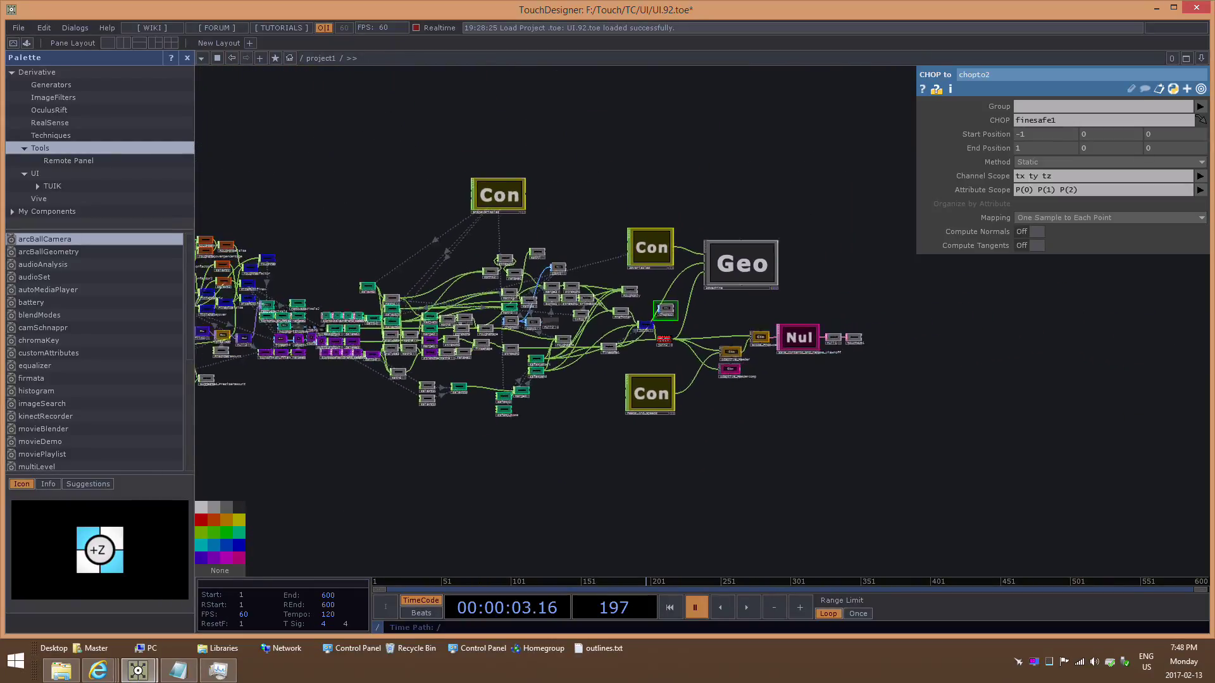
left_click_drag(753, 392, 901, 382)
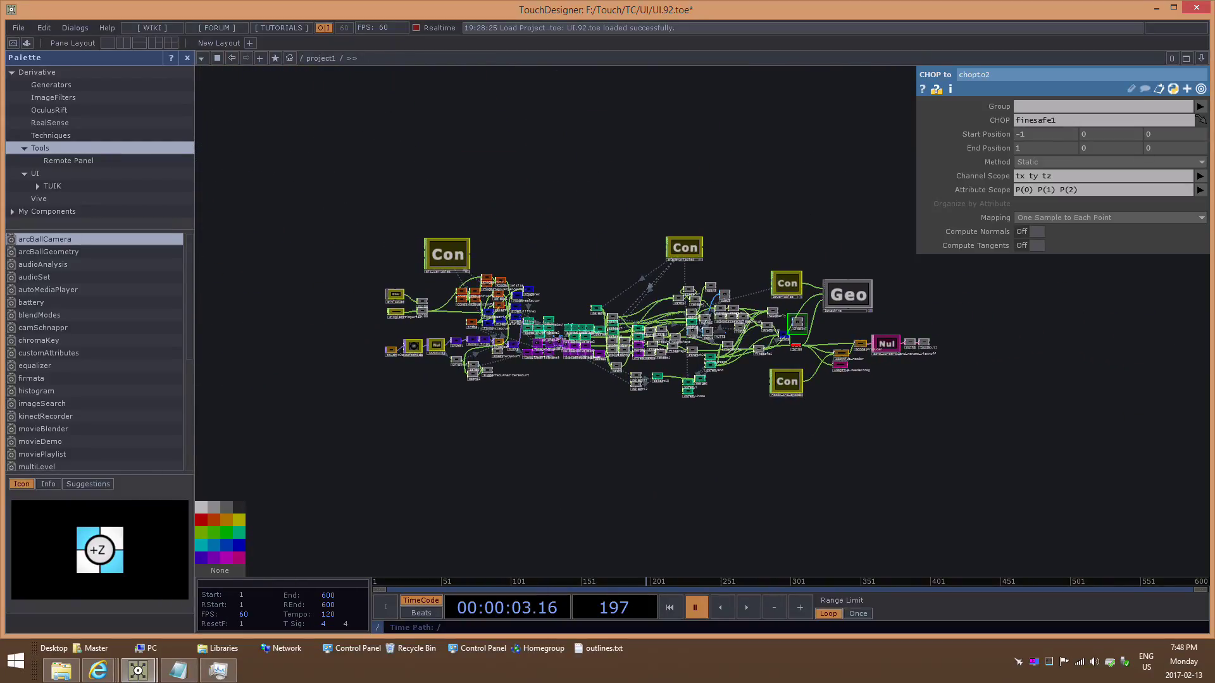
scroll(647, 309, "up", 5)
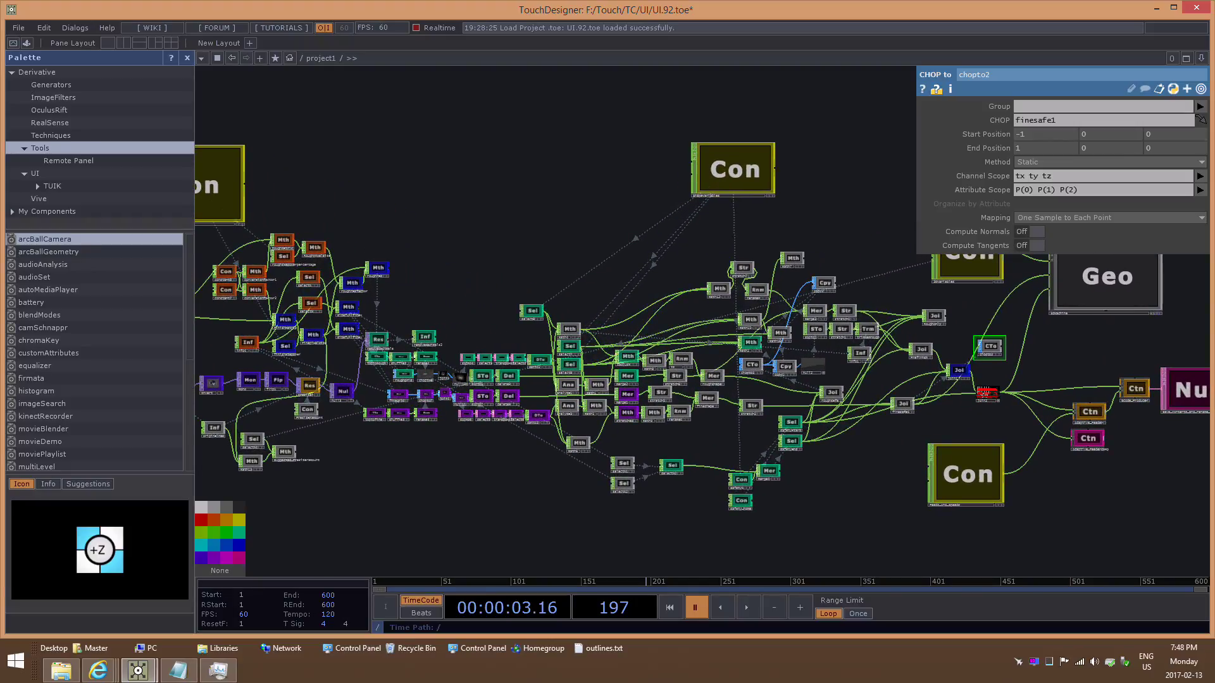
mouse_move(646, 309)
left_mouse_down()
mouse_move(573, 321)
mouse_move(649, 317)
left_mouse_up()
scroll(668, 187, "down", 3)
left_click_drag(668, 188, 757, 214)
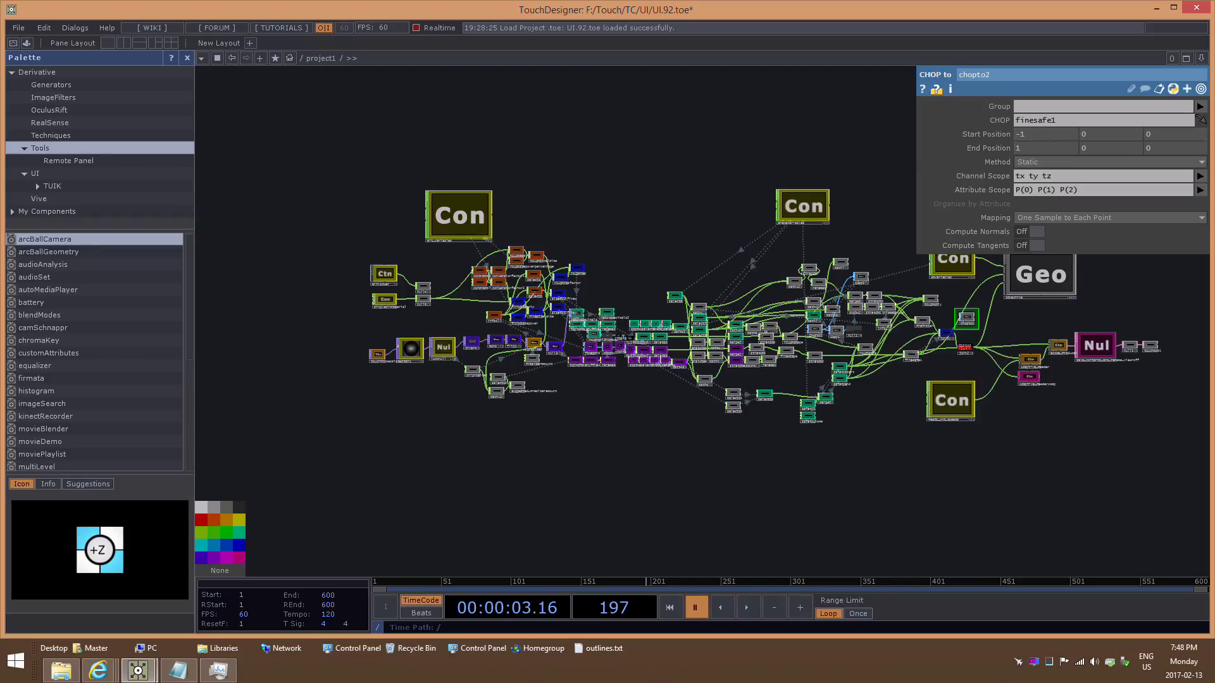
left_click_drag(756, 214, 681, 235)
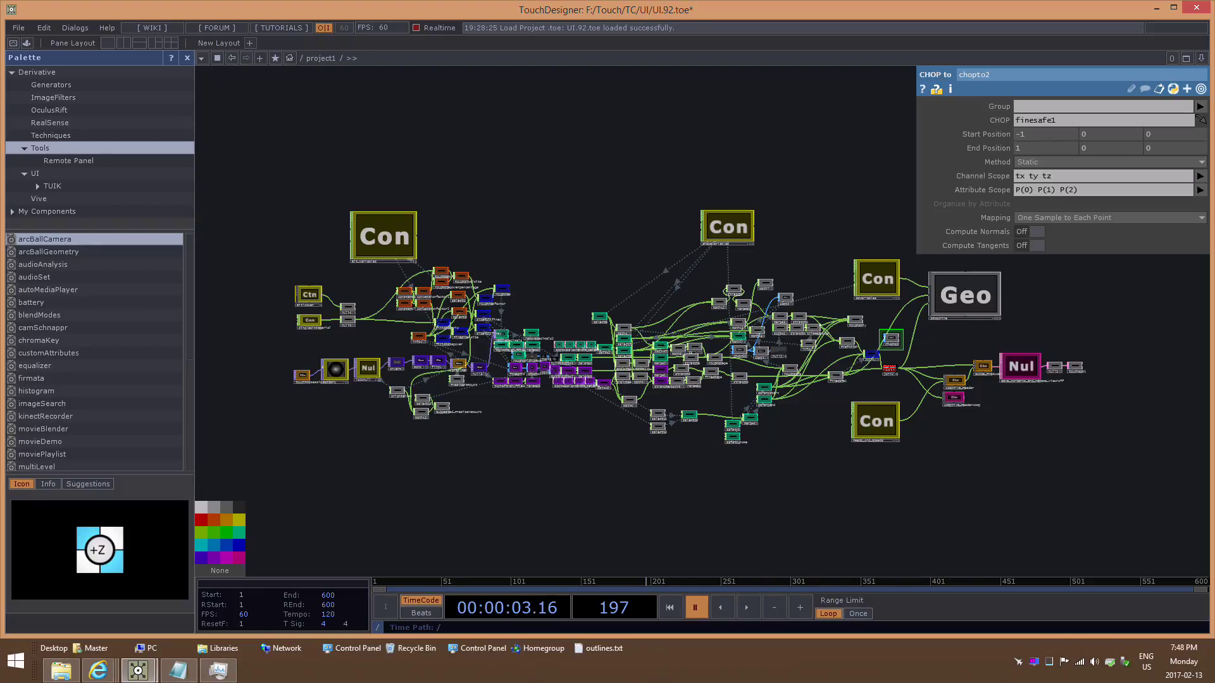
- Activate the viewer of the touchin2sessionmode node at the start of the texture input chain
left_click_drag(260, 378, 376, 400)
scroll(377, 401, "up", 8)
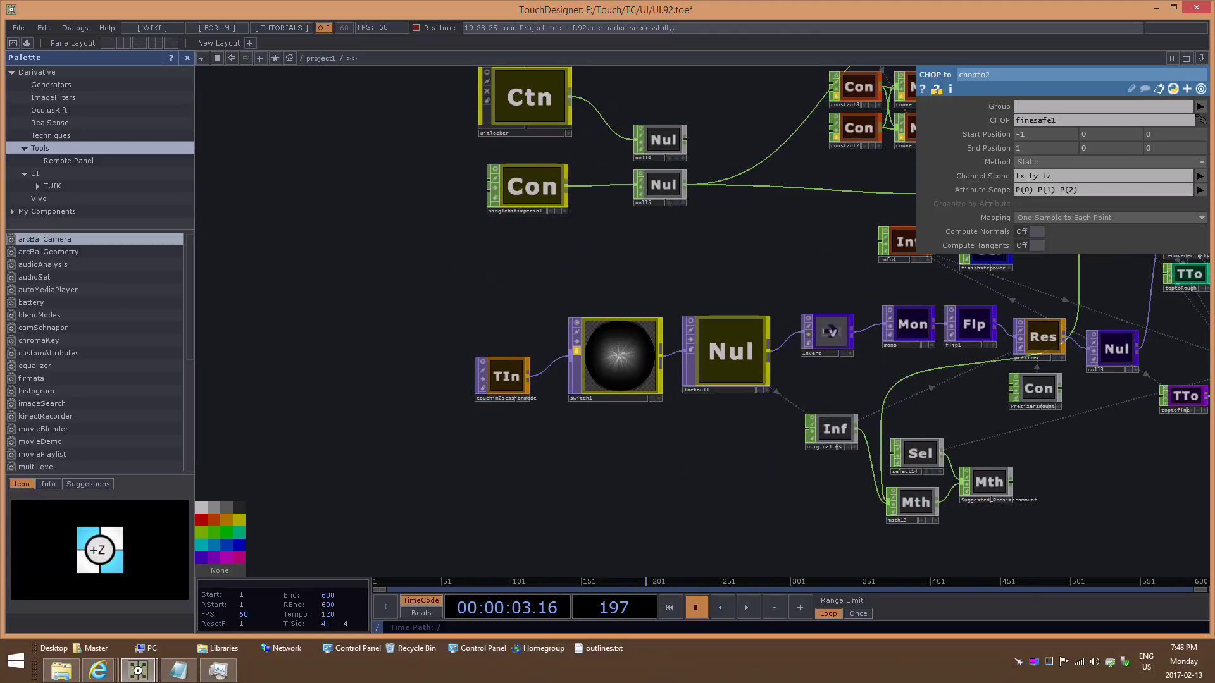
scroll(578, 437, "up", 4)
scroll(523, 409, "up", 4)
left_click(315, 195)
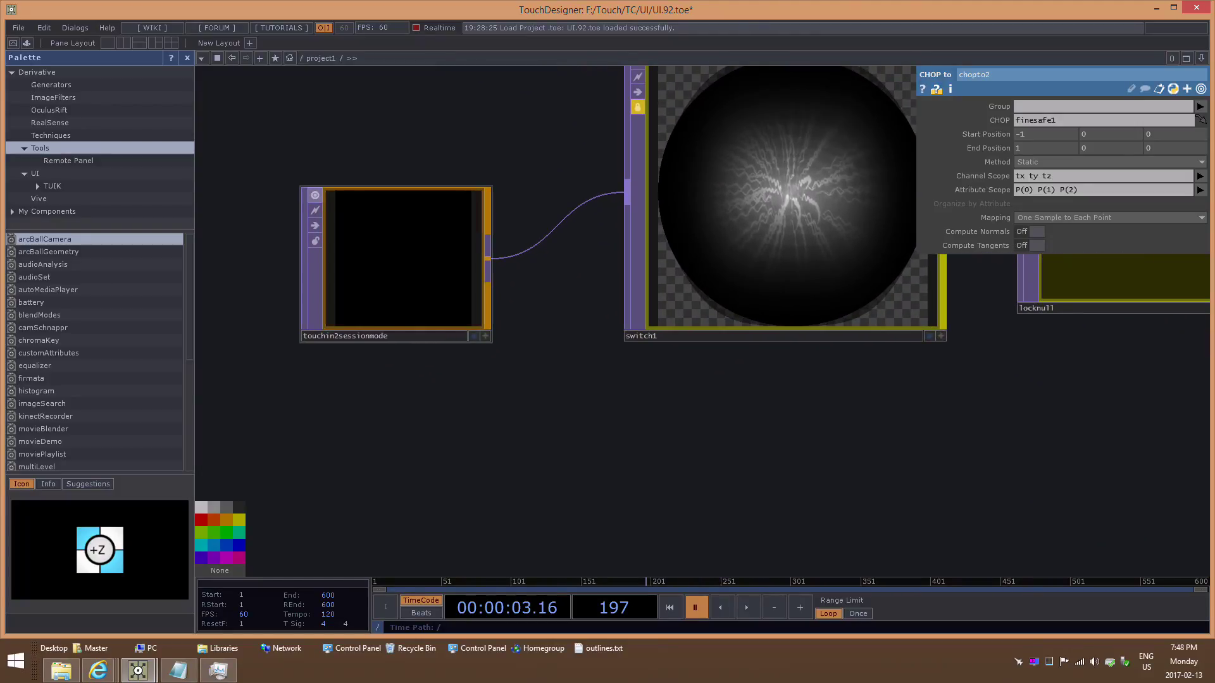
- Move the touchin2sessionmode node upward and closer to switch1, and turn off its viewer
left_click_drag(405, 387, 390, 419)
left_click_drag(380, 354, 422, 299)
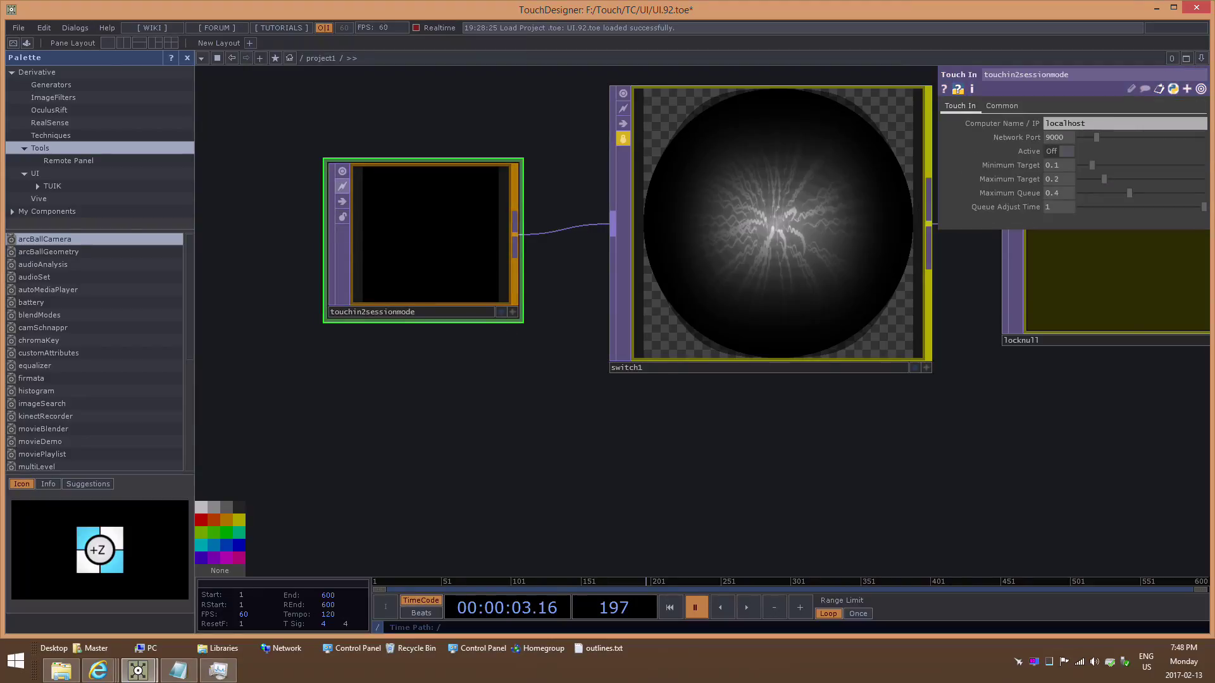
left_click(342, 172)
- Select the touchout1 node at the output end of the network to show its Touch Out parameters
left_click_drag(642, 454, 433, 421)
scroll(494, 434, "down", 15)
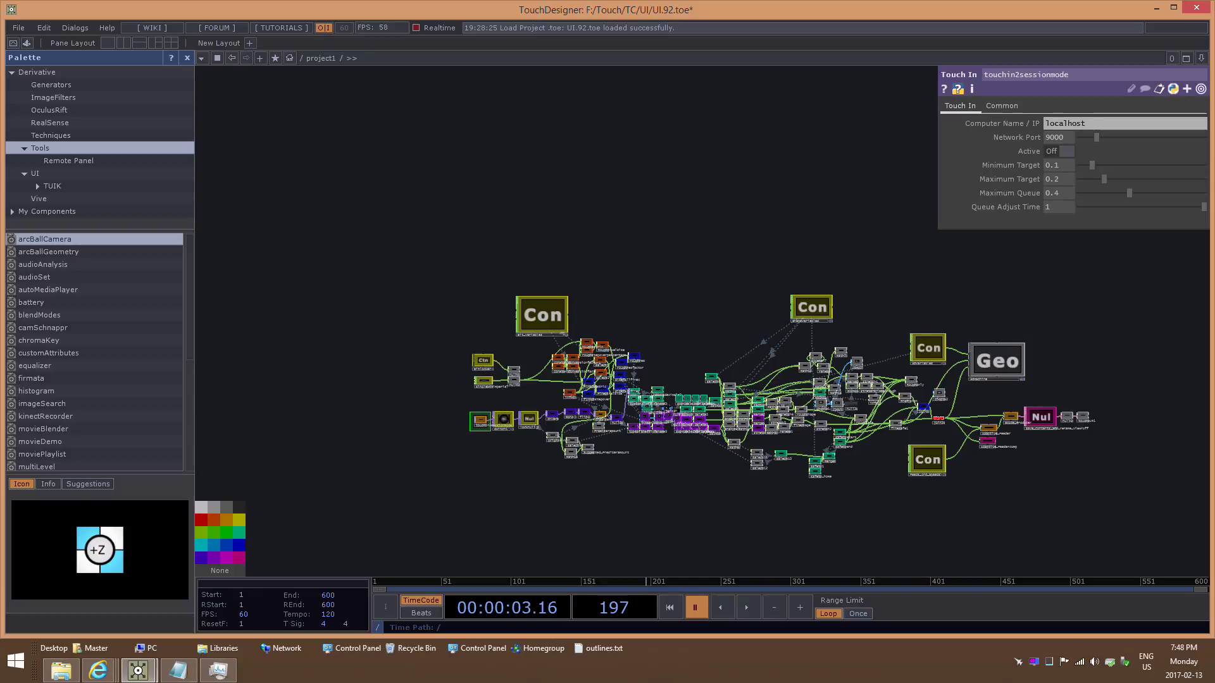
left_click_drag(1052, 401, 654, 290)
scroll(803, 369, "up", 10)
scroll(854, 394, "up", 9)
left_click_drag(689, 354, 759, 371)
left_click(753, 367)
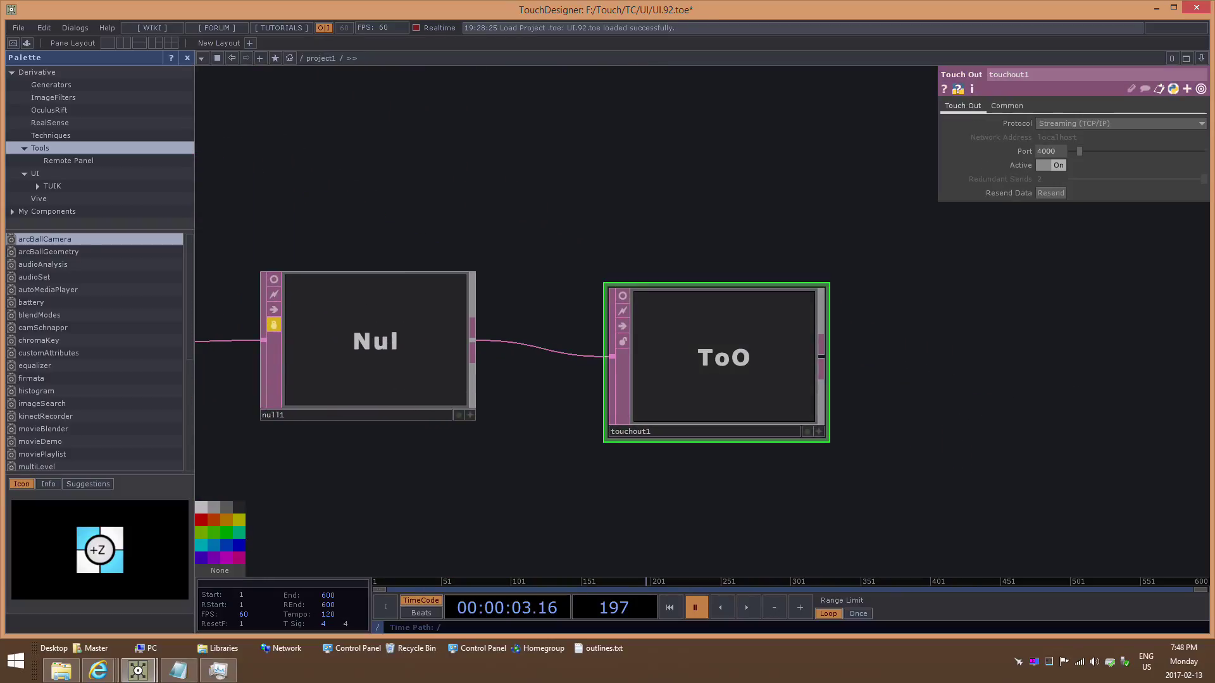
- Examine the nodes leading into touchout1 and the overall node flow of the complete network
left_click_drag(711, 268, 772, 285)
scroll(772, 284, "down", 5)
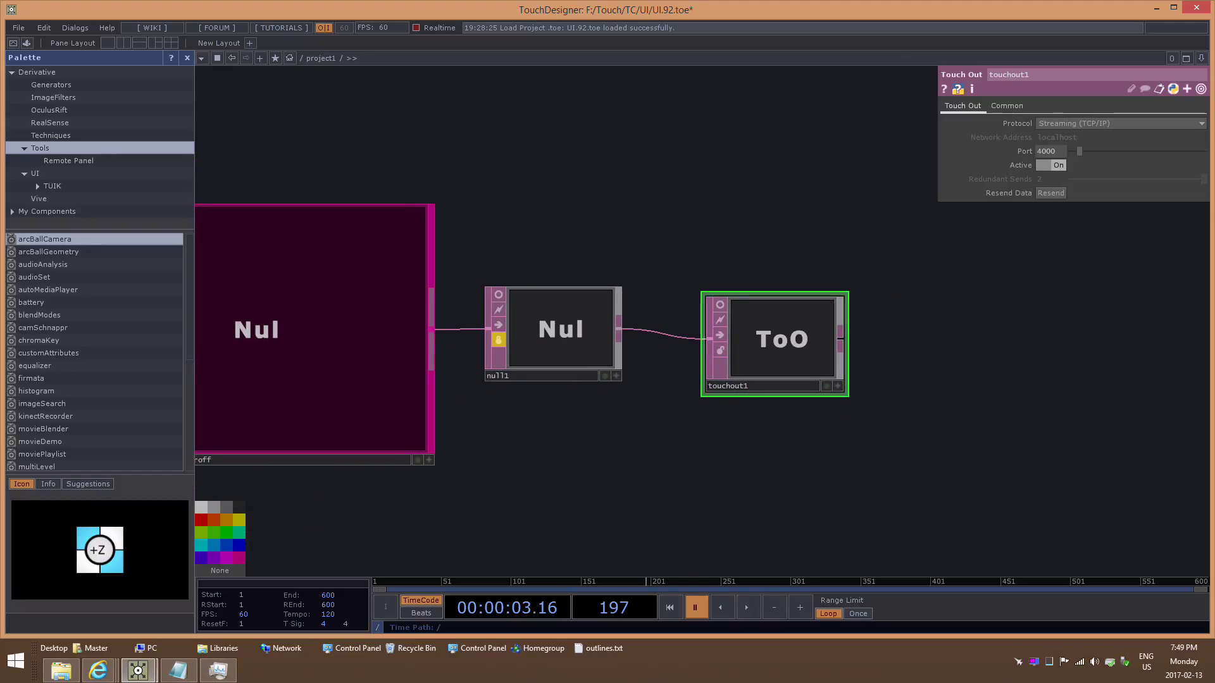
scroll(683, 379, "down", 4)
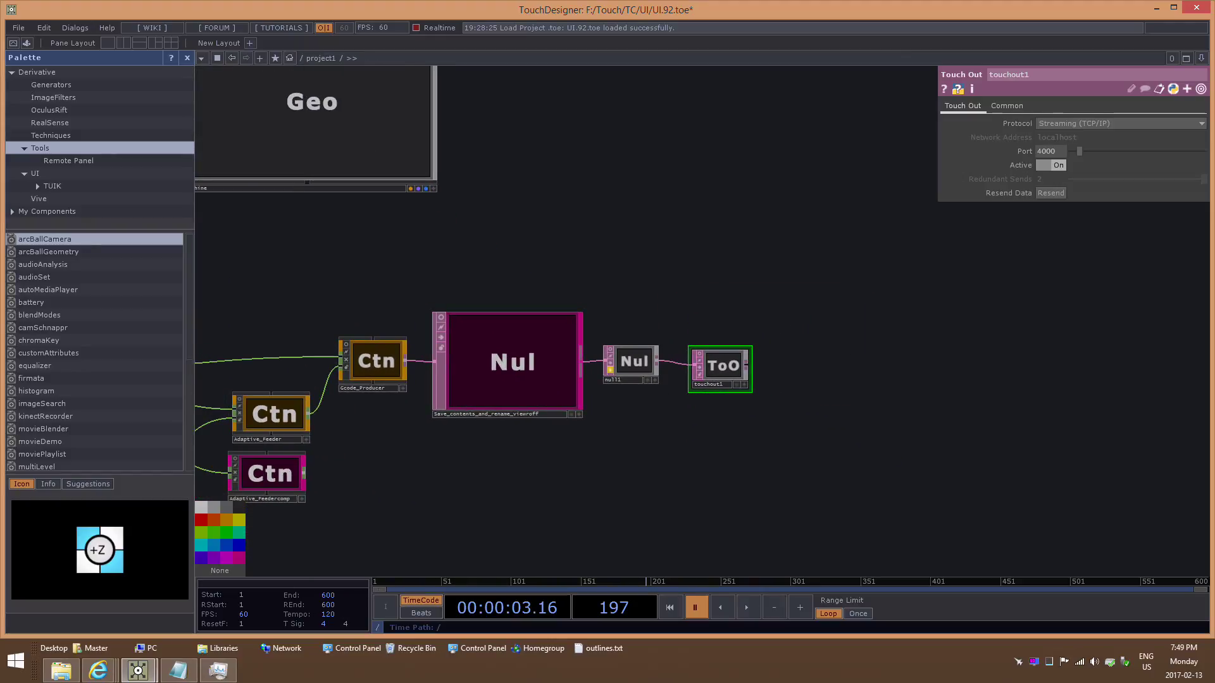
left_click_drag(696, 297, 895, 304)
scroll(895, 304, "down", 2)
scroll(958, 396, "down", 4)
left_click_drag(613, 416, 742, 417)
scroll(740, 417, "down", 5)
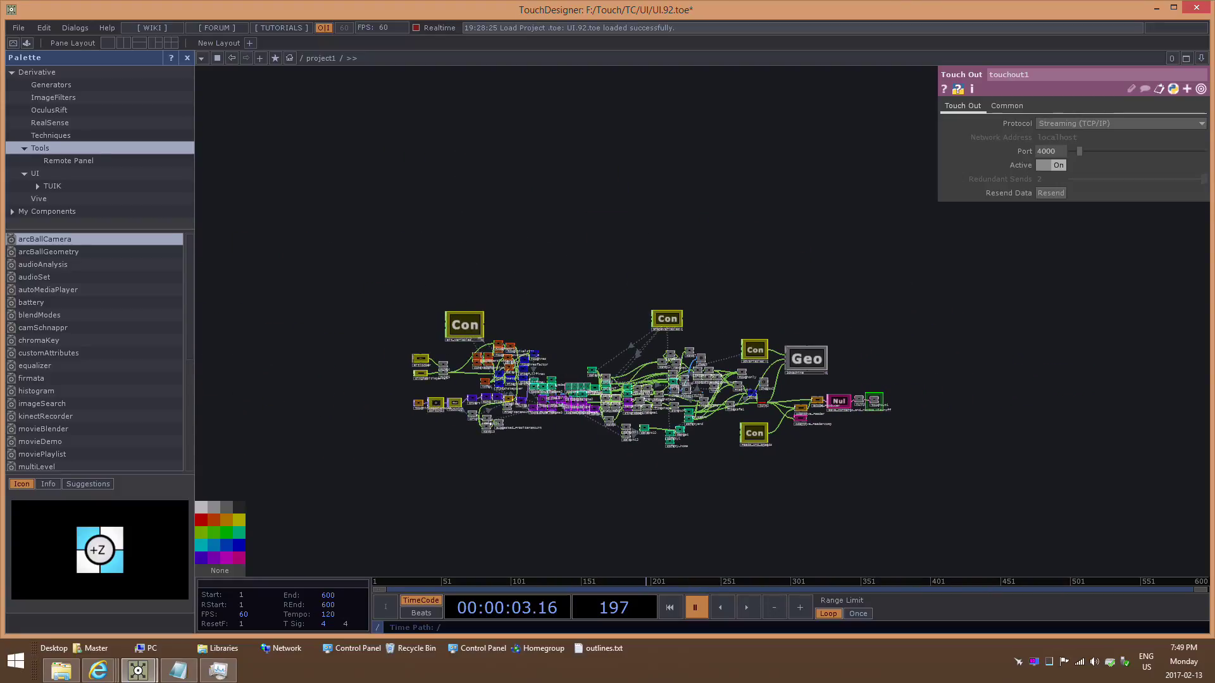
left_click_drag(635, 458, 661, 430)
scroll(661, 430, "down", 5)
scroll(661, 429, "up", 8)
scroll(666, 427, "up", 1)
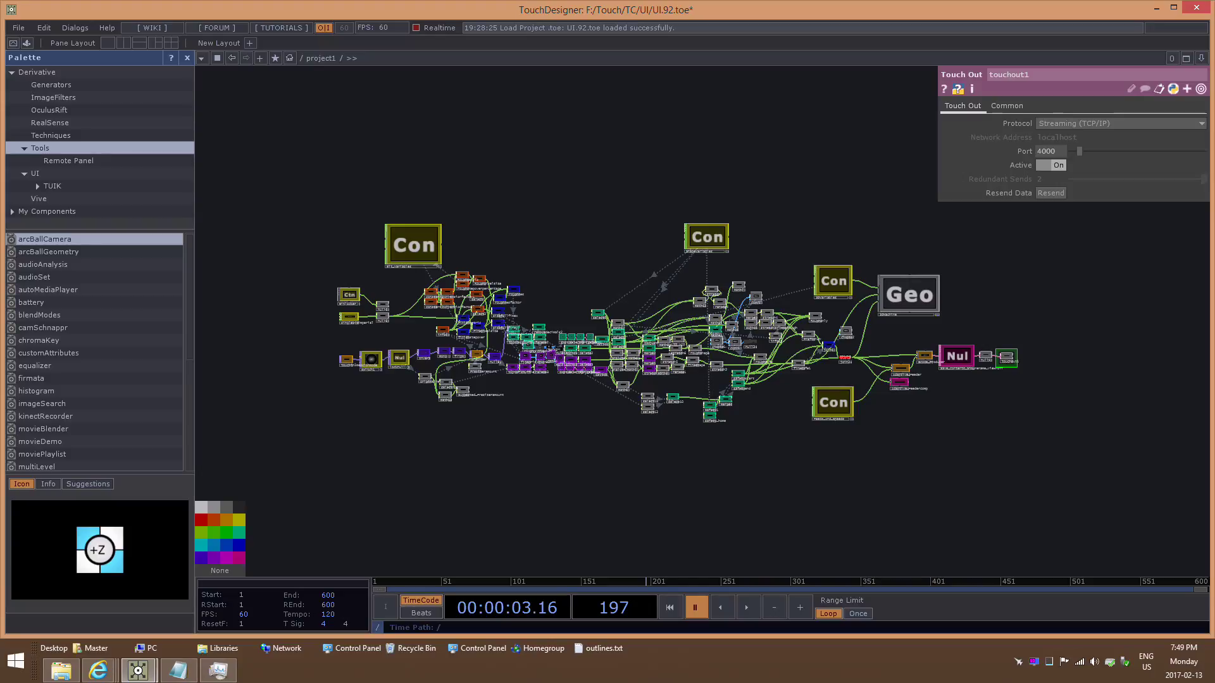
left_click_drag(633, 475, 699, 496)
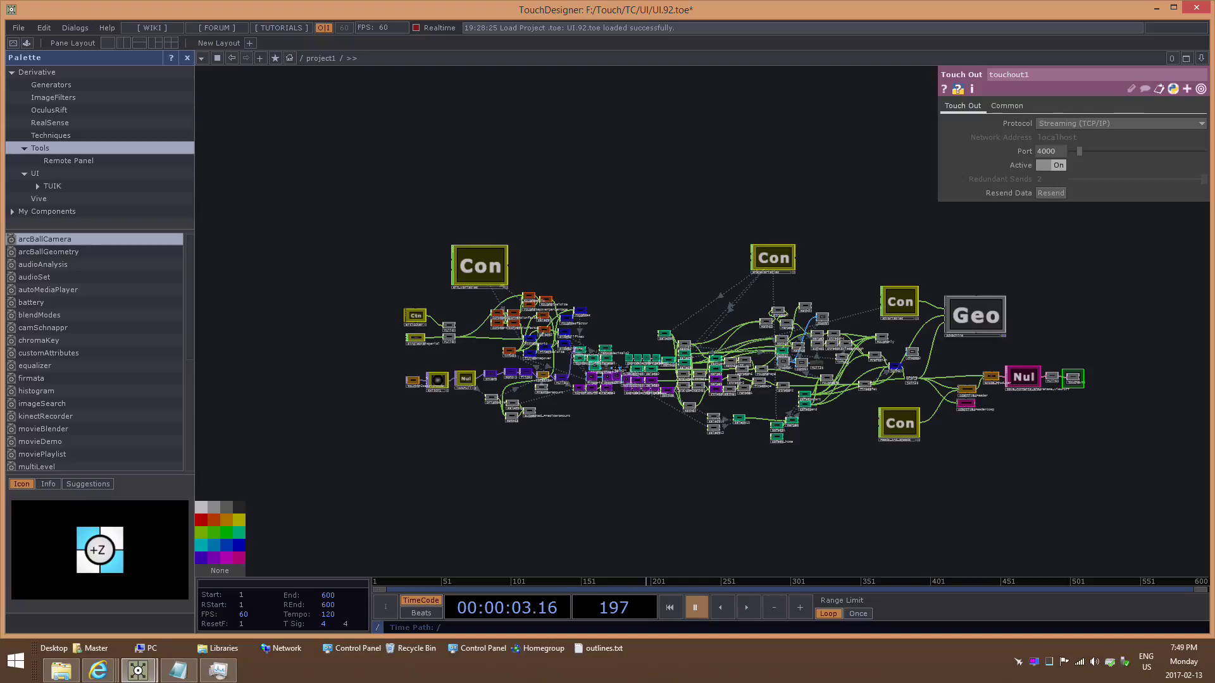
- Move the touchin2sessionmode node slightly up towards switch1 and activate its viewer
left_click_drag(435, 393, 516, 360)
scroll(515, 348, "up", 8)
left_click_drag(531, 418, 604, 427)
left_click_drag(519, 416, 564, 429)
scroll(565, 427, "up", 3)
scroll(557, 379, "up", 6)
left_click(586, 376)
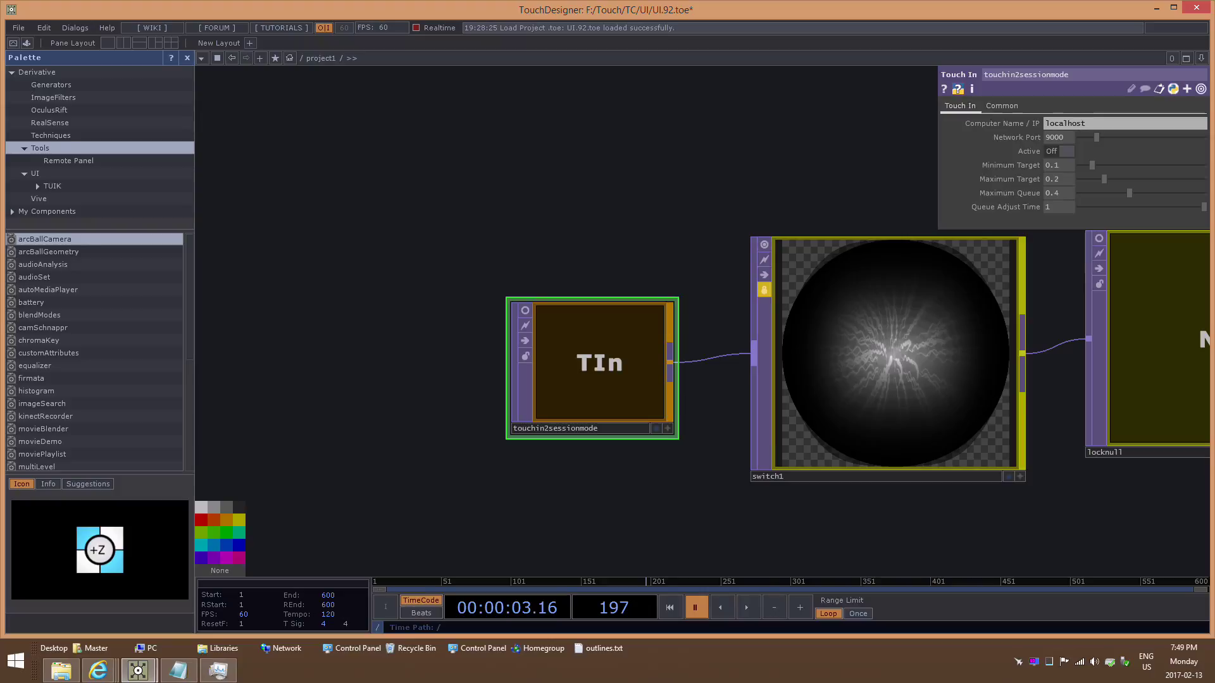
left_click_drag(586, 376, 597, 341)
left_click(537, 275)
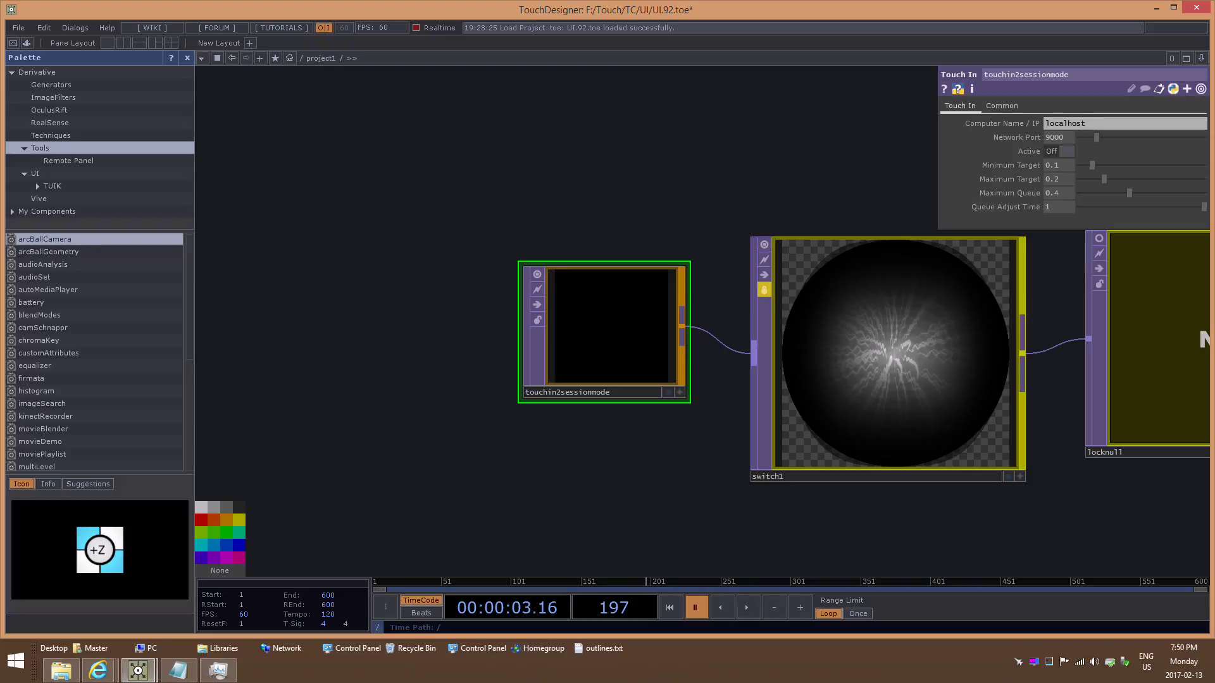
- Shift the touchin2sessionmode node horizontally closer to the switch1 node
scroll(535, 339, "down", 5)
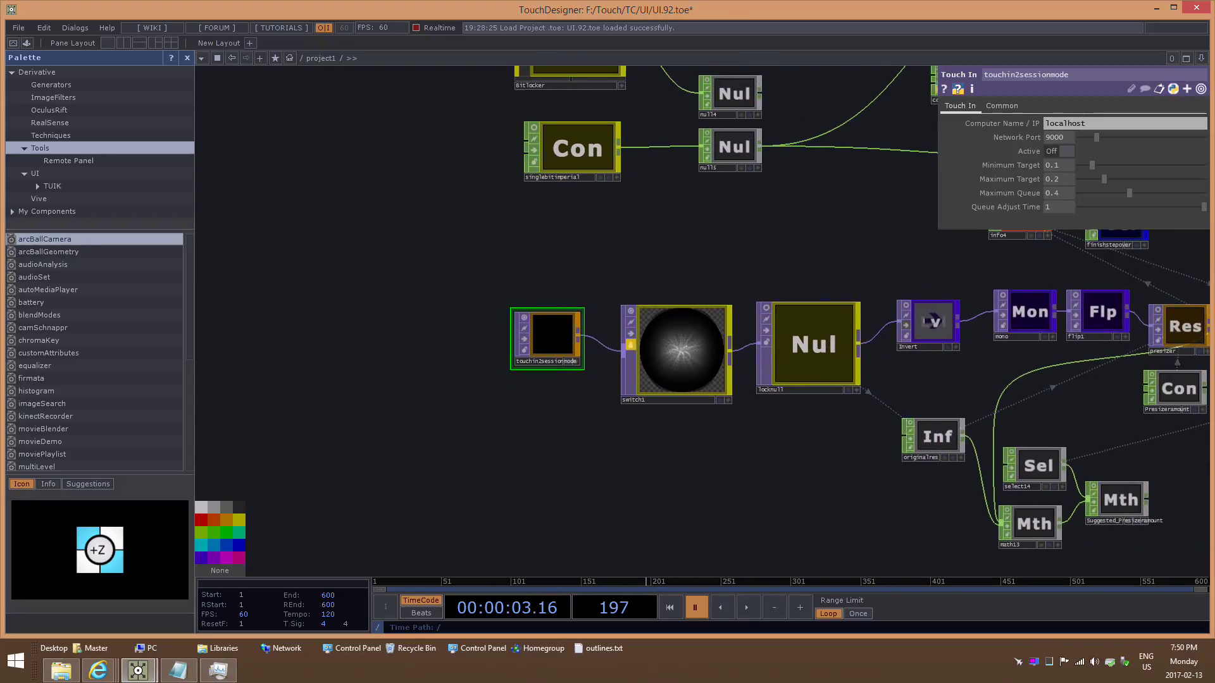
scroll(698, 353, "up", 5)
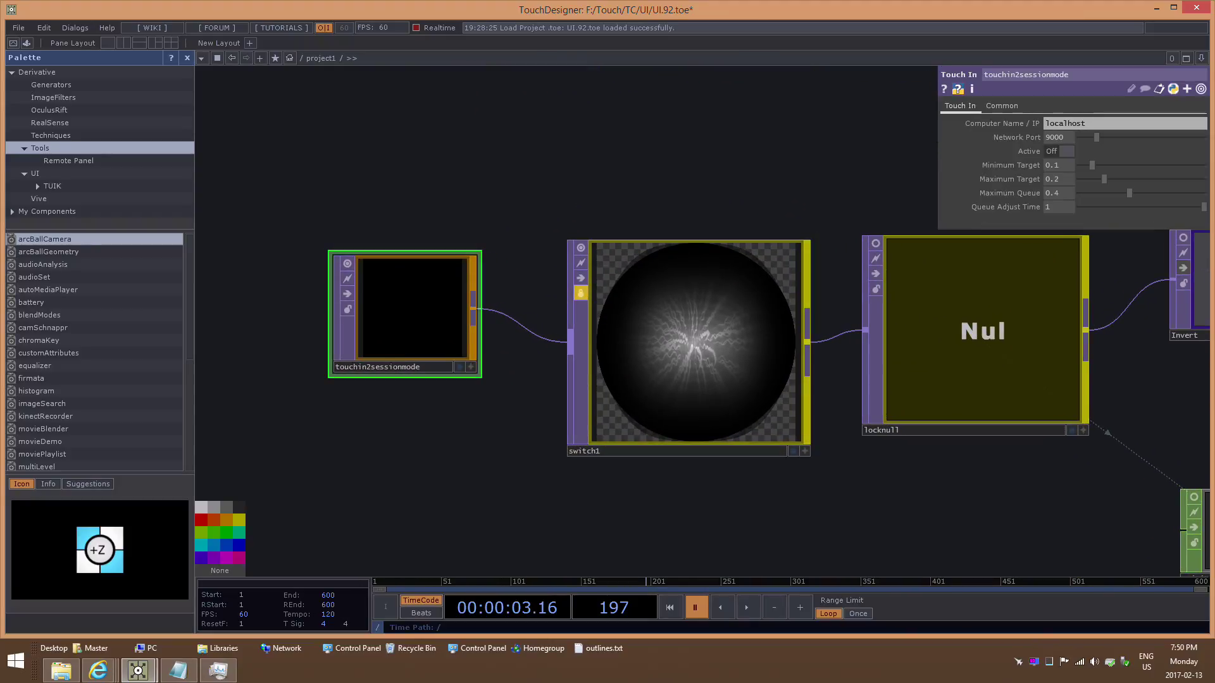
left_click_drag(410, 310, 442, 310)
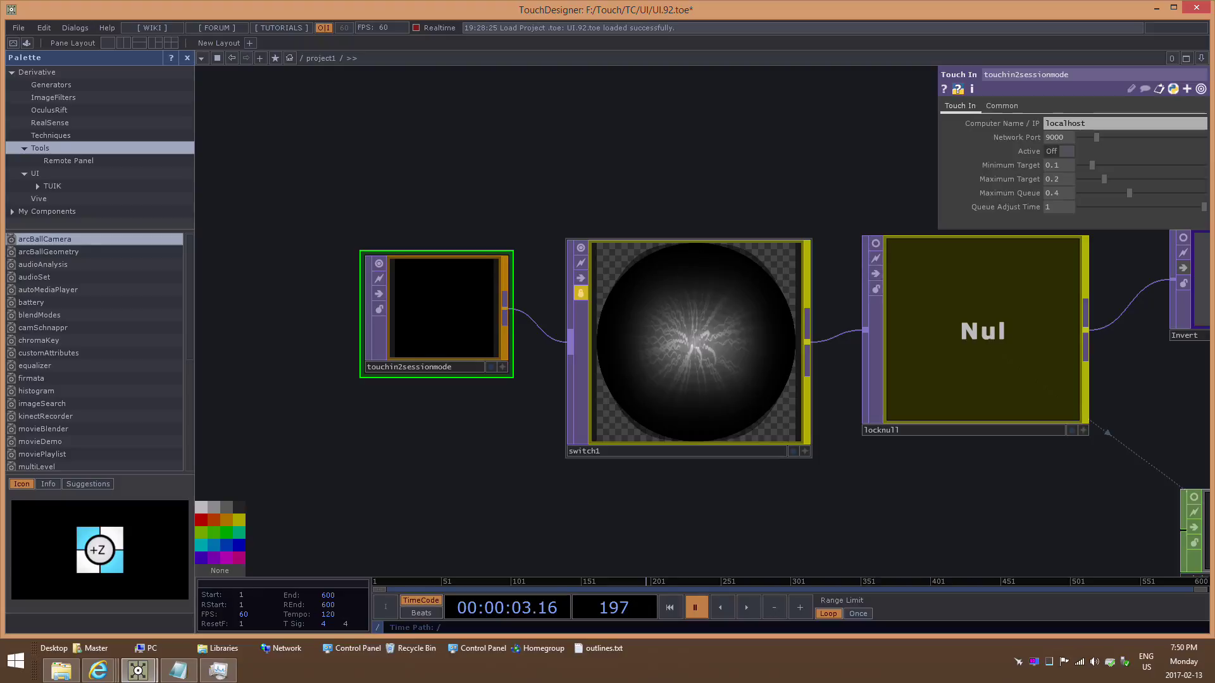
- Move the touchout1 node closer to null1 and level with it, and select touchout1
scroll(636, 366, "down", 5)
scroll(622, 364, "up", 5)
scroll(611, 329, "down", 10)
left_click_drag(759, 408, 370, 369)
scroll(370, 369, "down", 4)
scroll(880, 308, "up", 10)
scroll(703, 253, "up", 5)
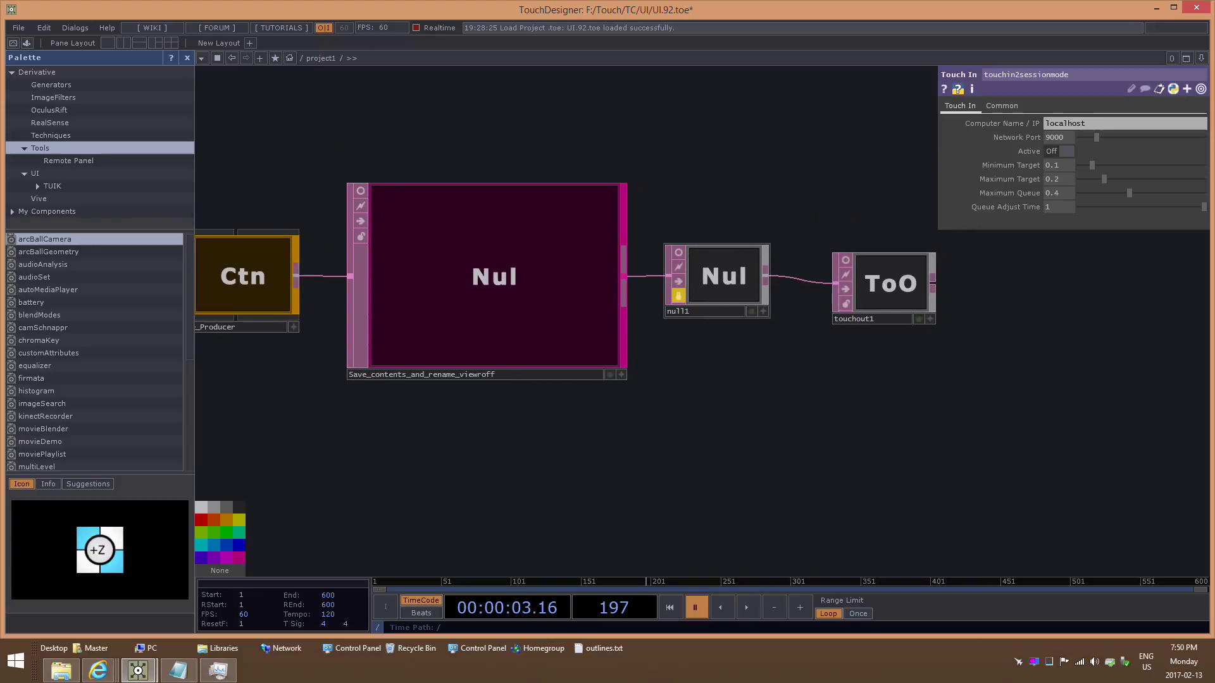
left_click_drag(965, 291, 918, 279)
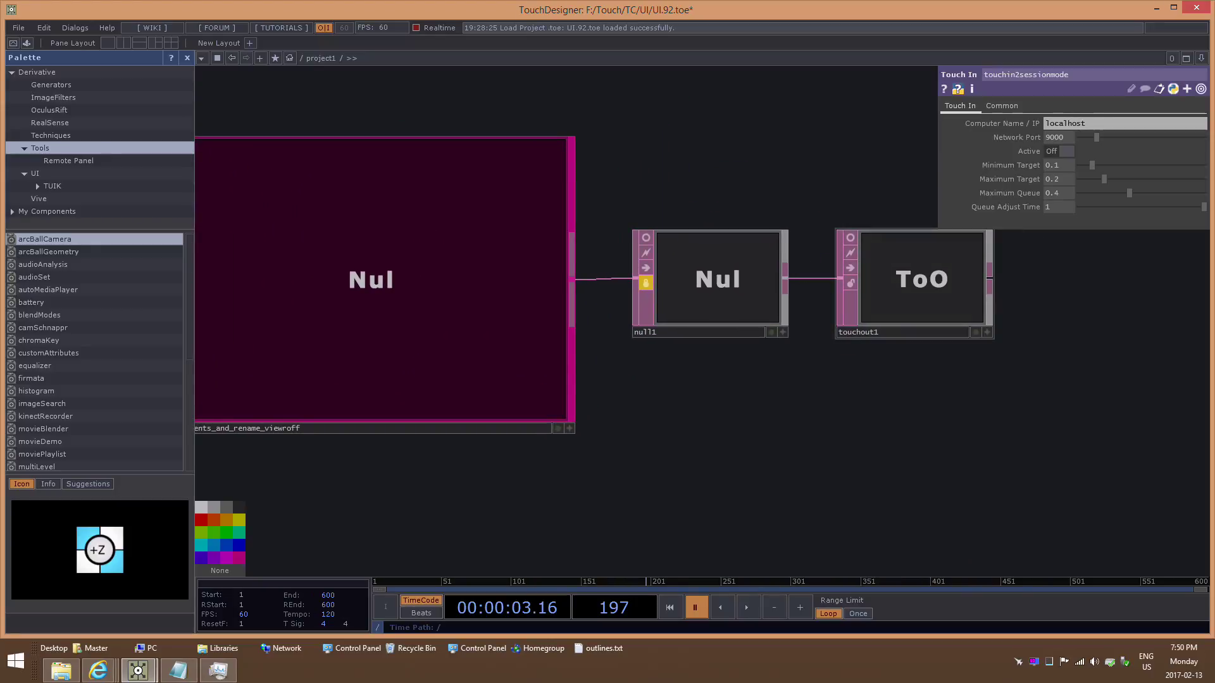
left_click_drag(816, 386, 782, 416)
left_click(816, 339)
- Examine the texture input and processing nodes, and follow the network across to the Geo and output nodes
scroll(792, 340, "down", 13)
left_click_drag(784, 347, 1139, 323)
scroll(1138, 323, "up", 3)
scroll(742, 370, "up", 8)
scroll(685, 344, "down", 6)
left_click_drag(548, 321, 640, 363)
scroll(625, 298, "up", 4)
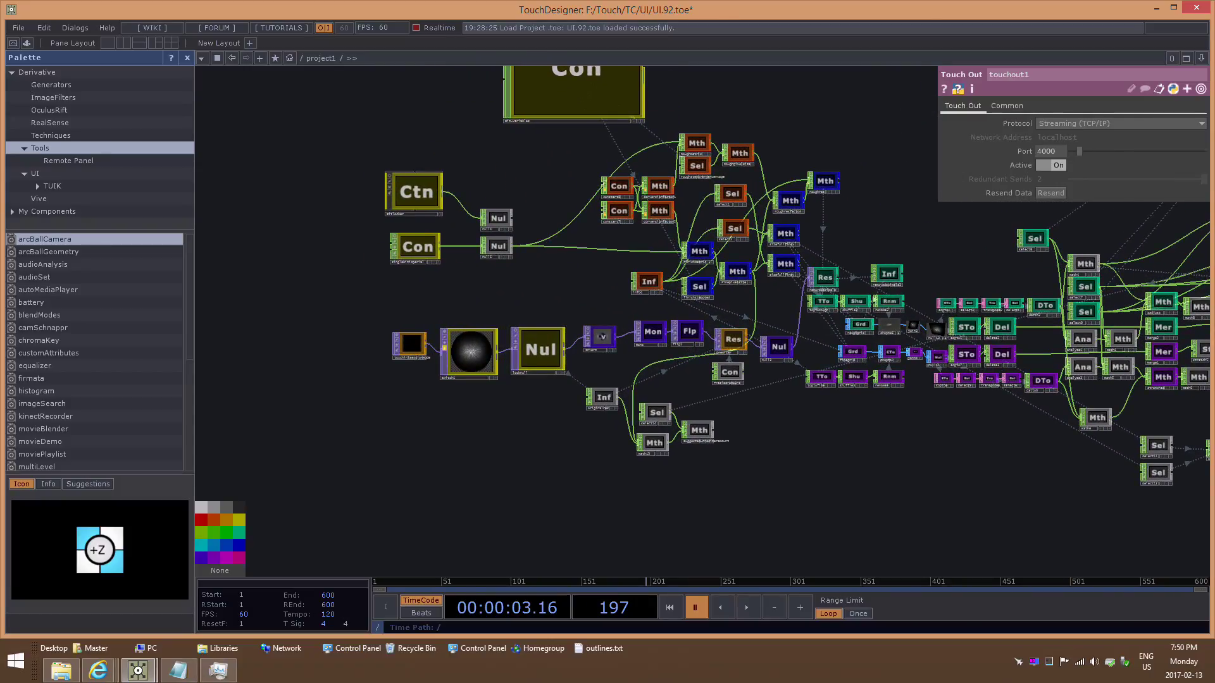
left_click_drag(544, 436, 440, 466)
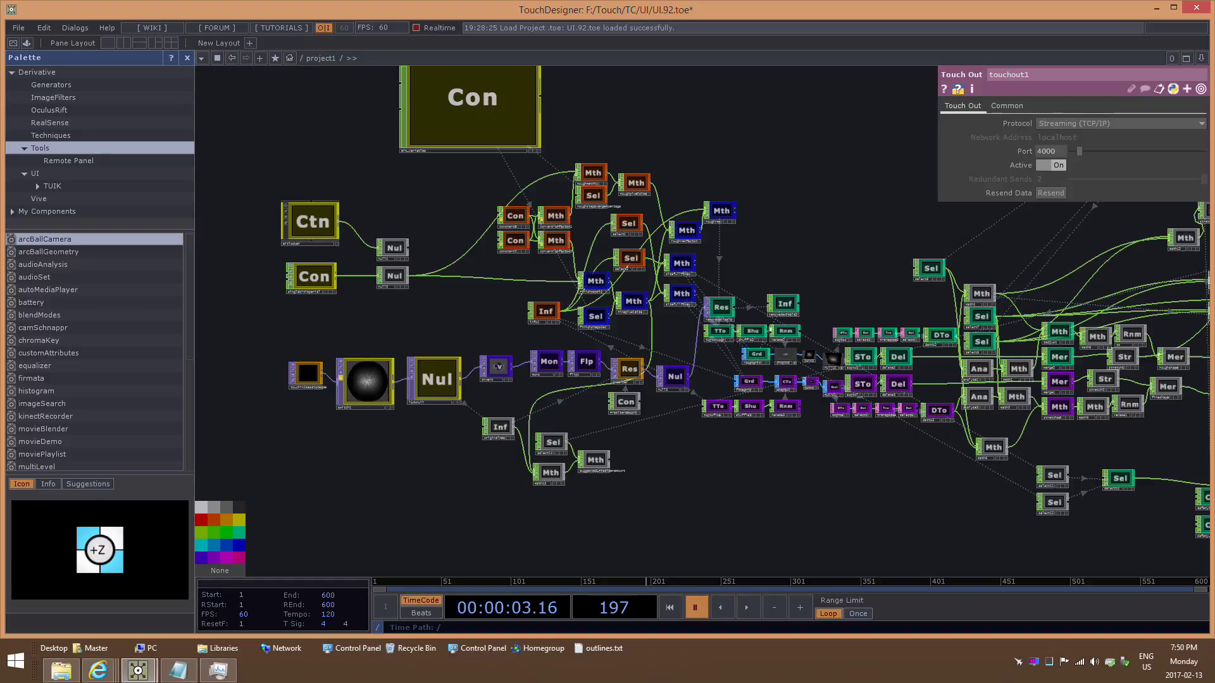
left_click_drag(727, 500, 791, 494)
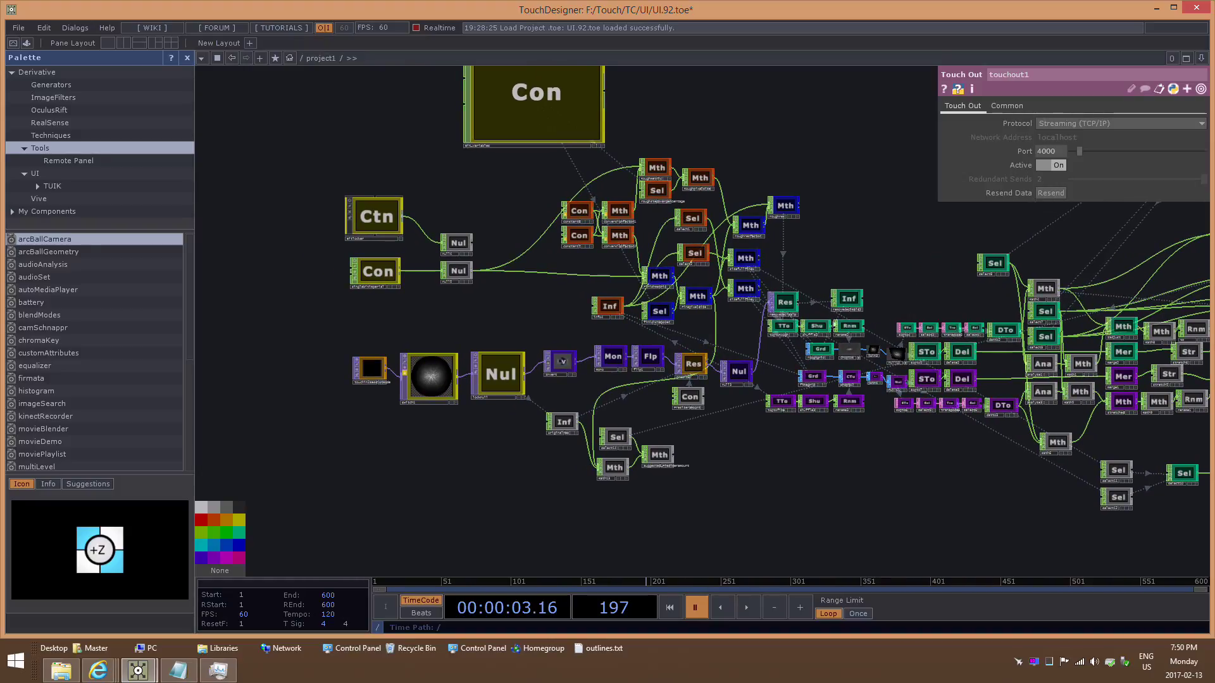
left_click_drag(885, 538, 506, 528)
scroll(727, 476, "down", 4)
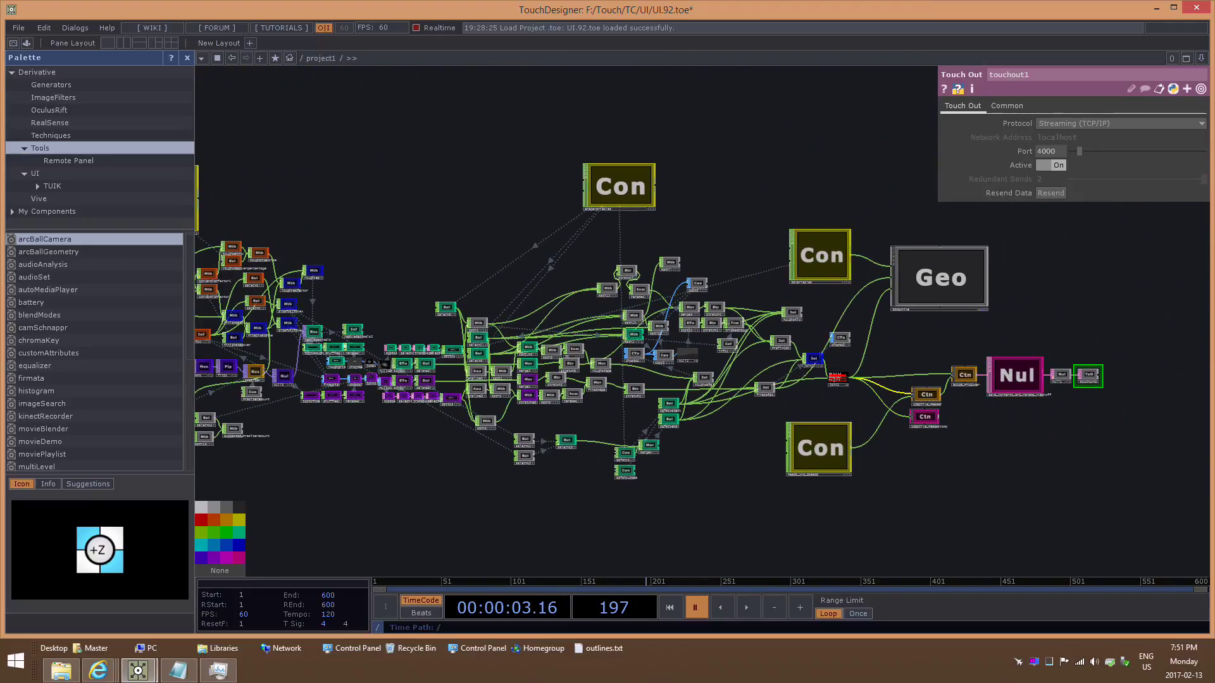